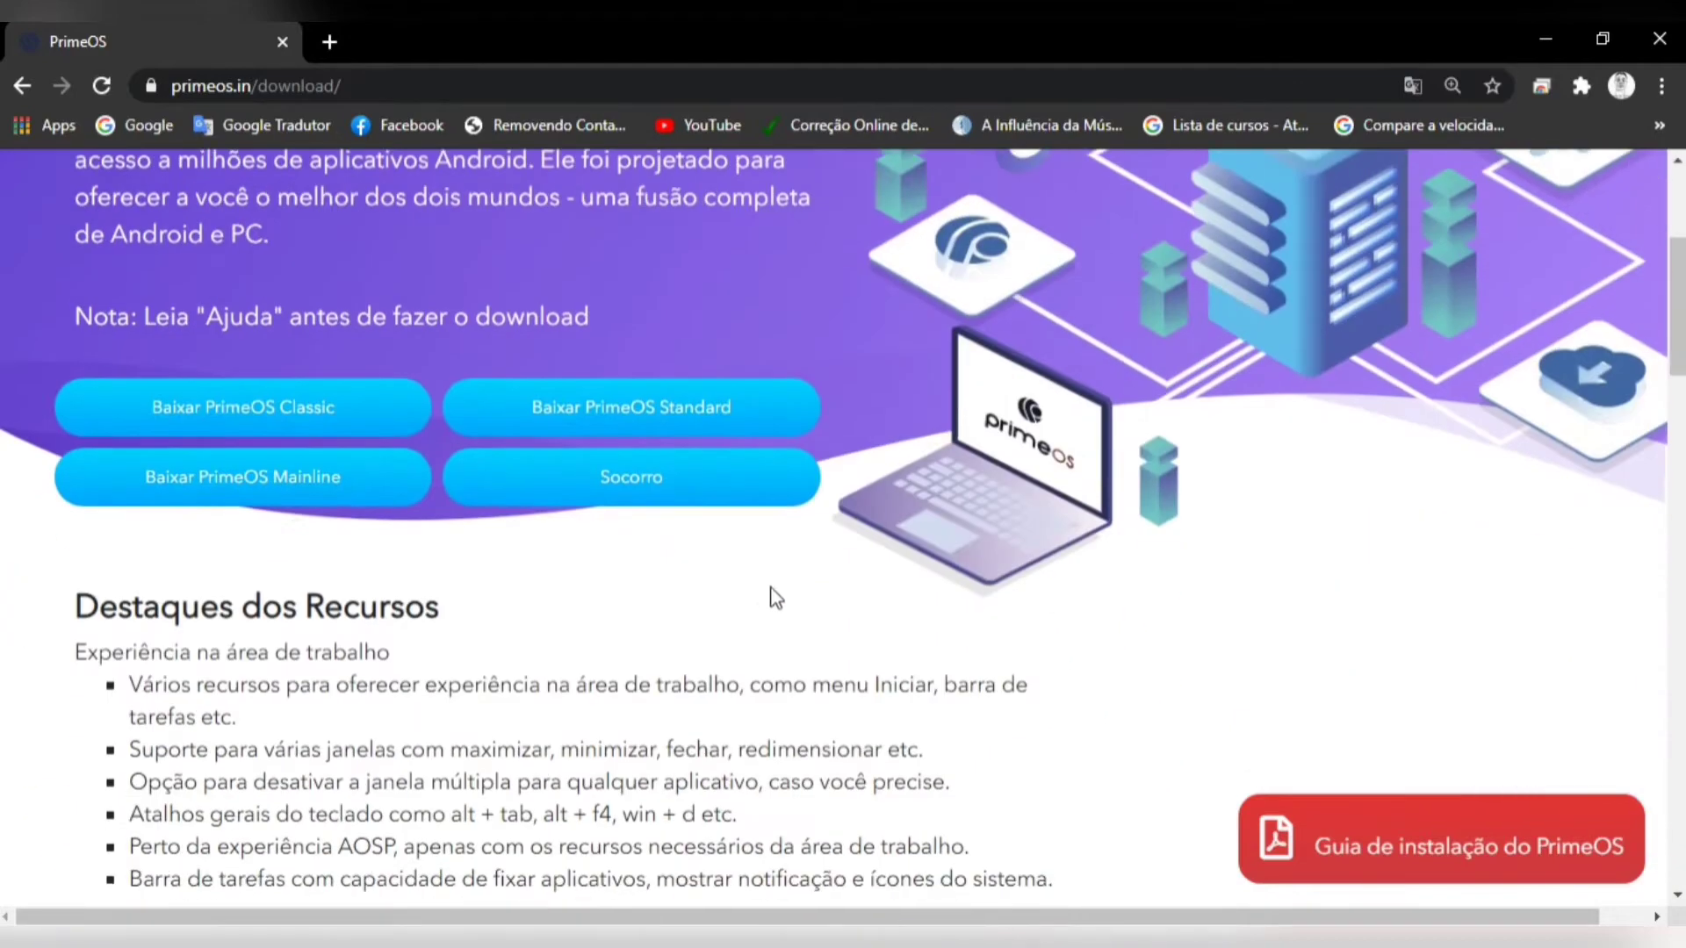
Step: Reload the PrimeOS download page and translate it from English into Portuguese
scroll(726, 610, down, 3)
click(679, 547)
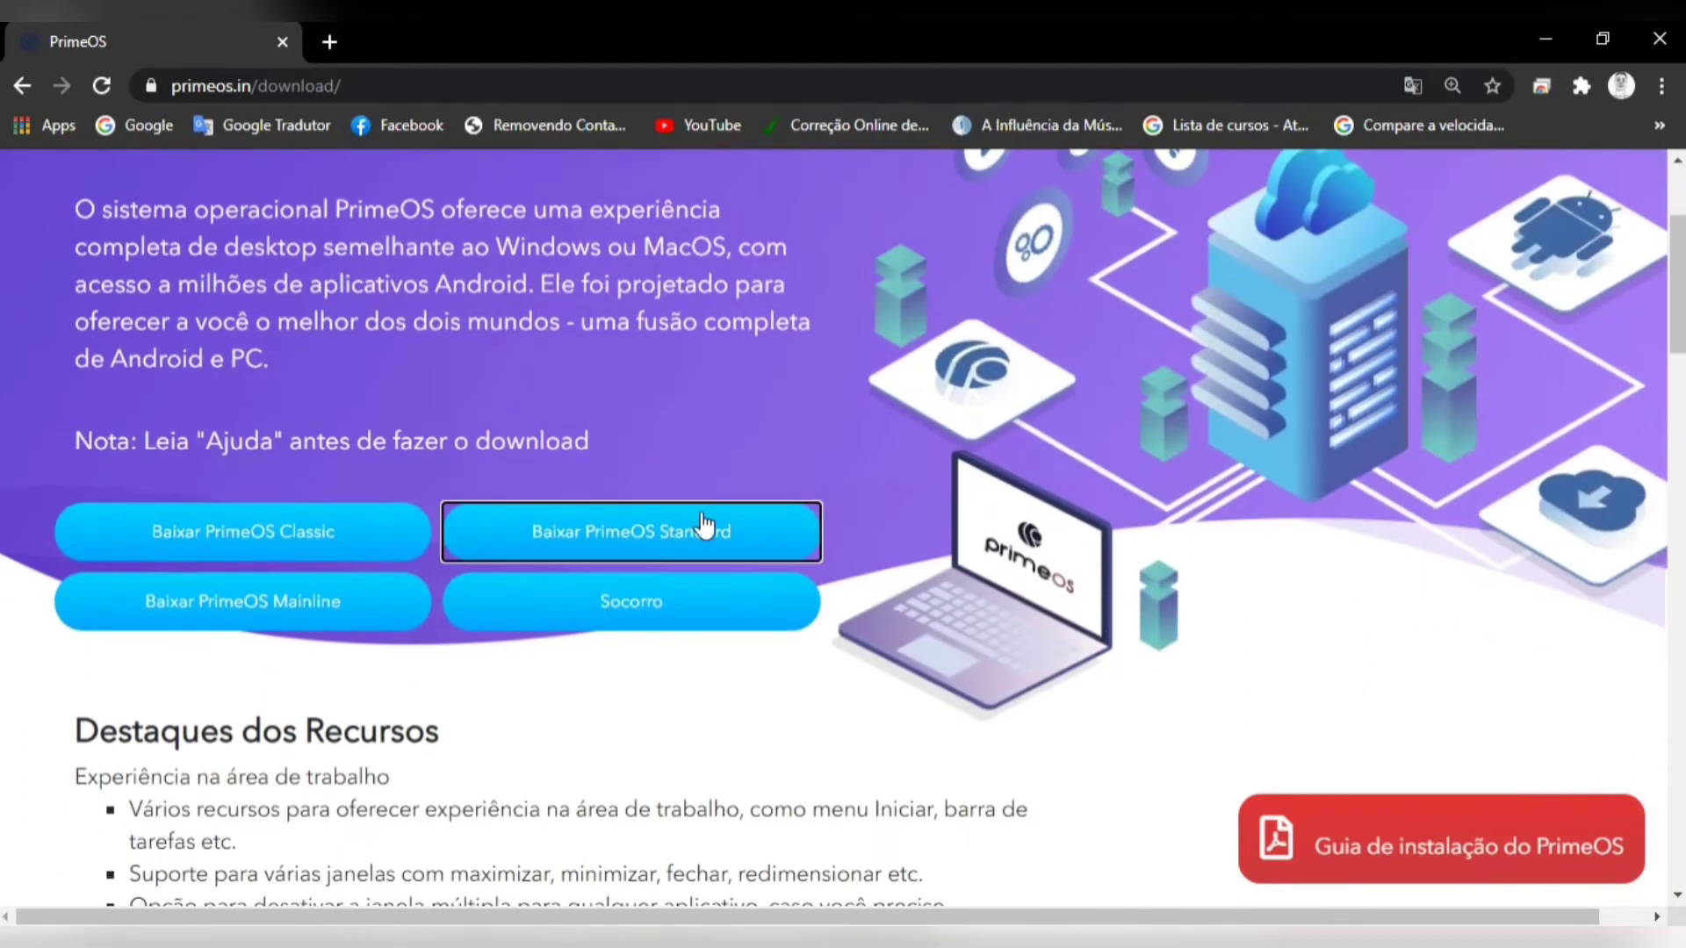
click(104, 84)
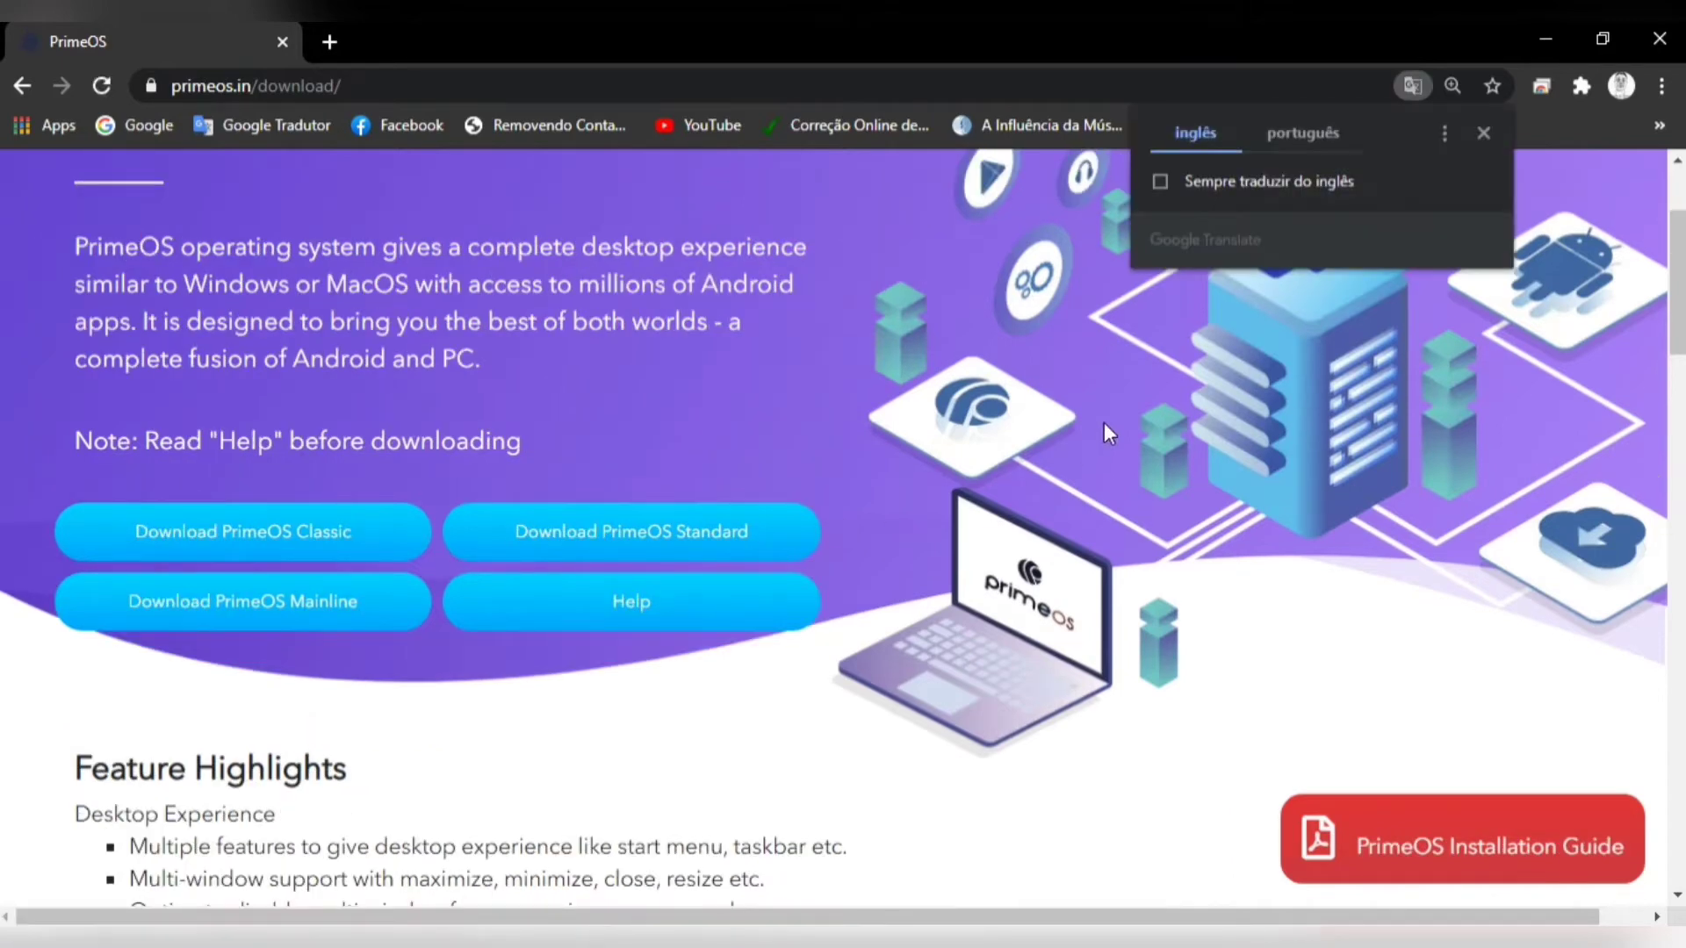
click(1305, 134)
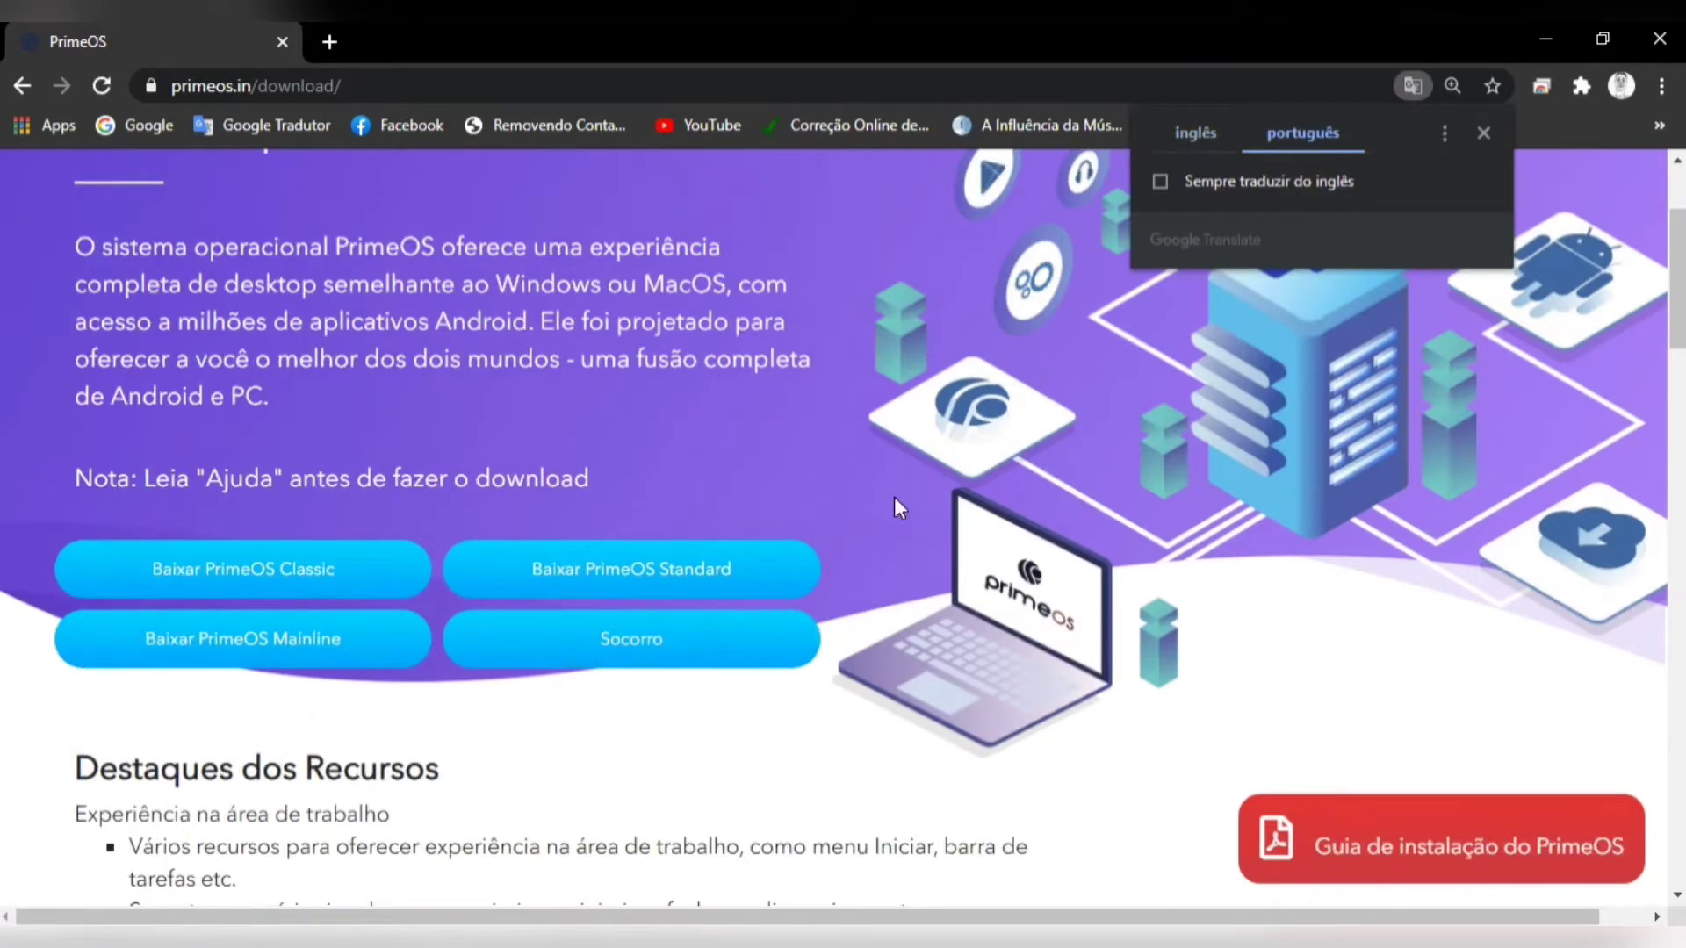
Step: Open the PrimeOS Standard download and request the links for primeos_standard_0.4.5.iso
click(742, 581)
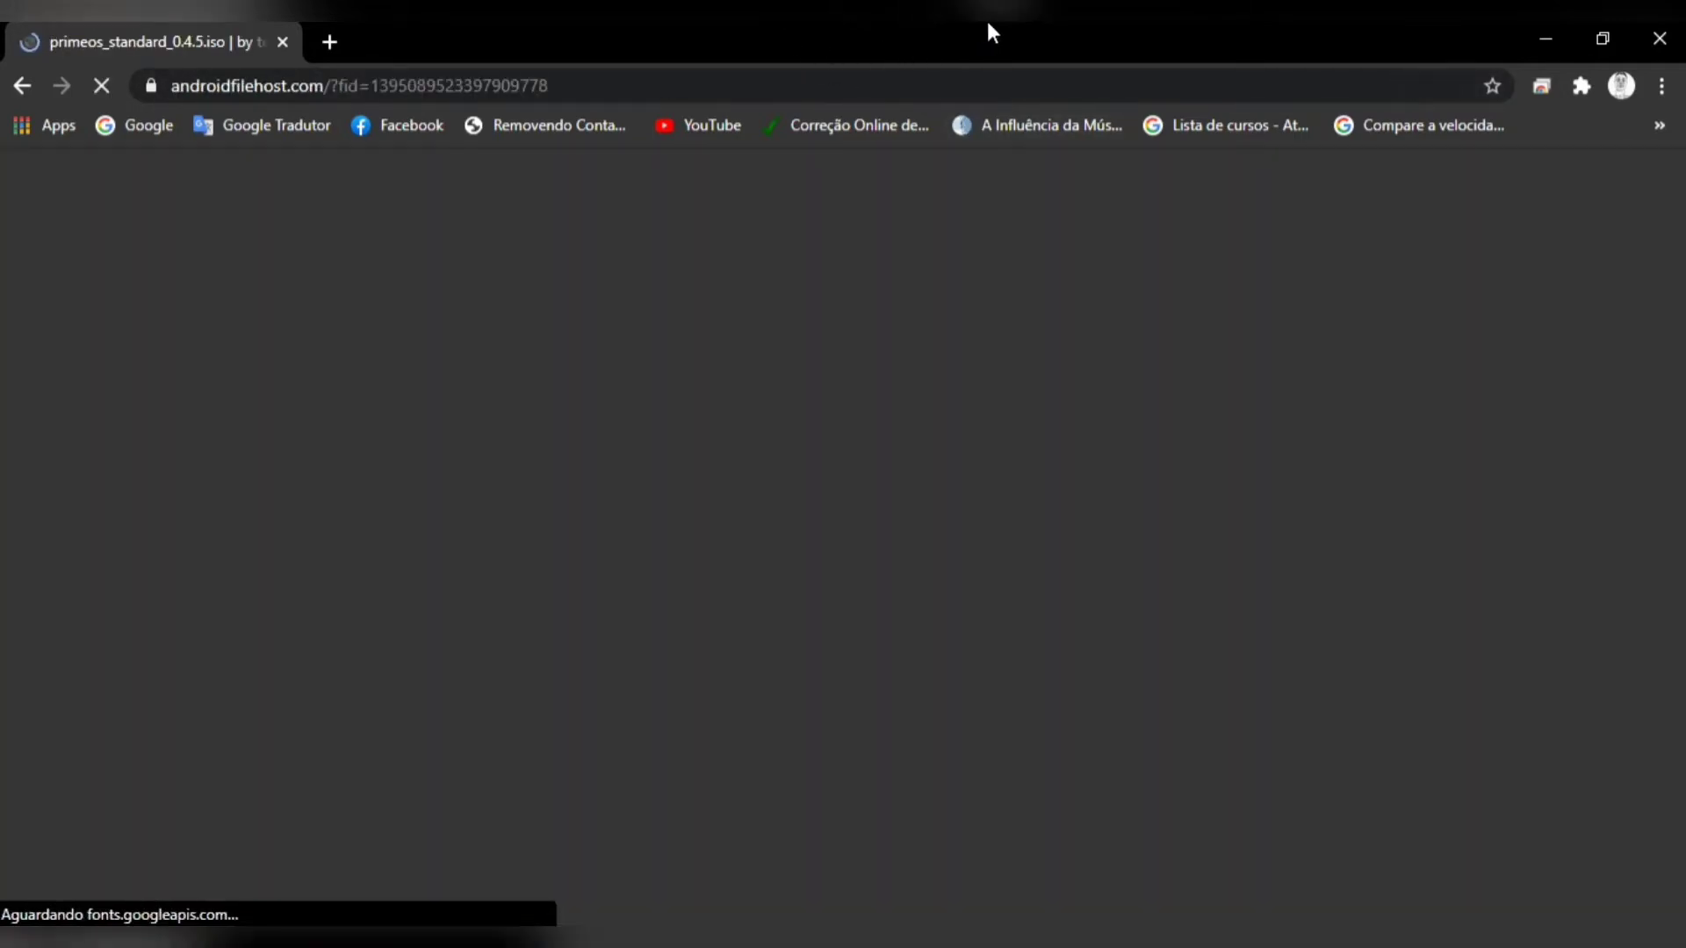
scroll(1328, 461, down, 5)
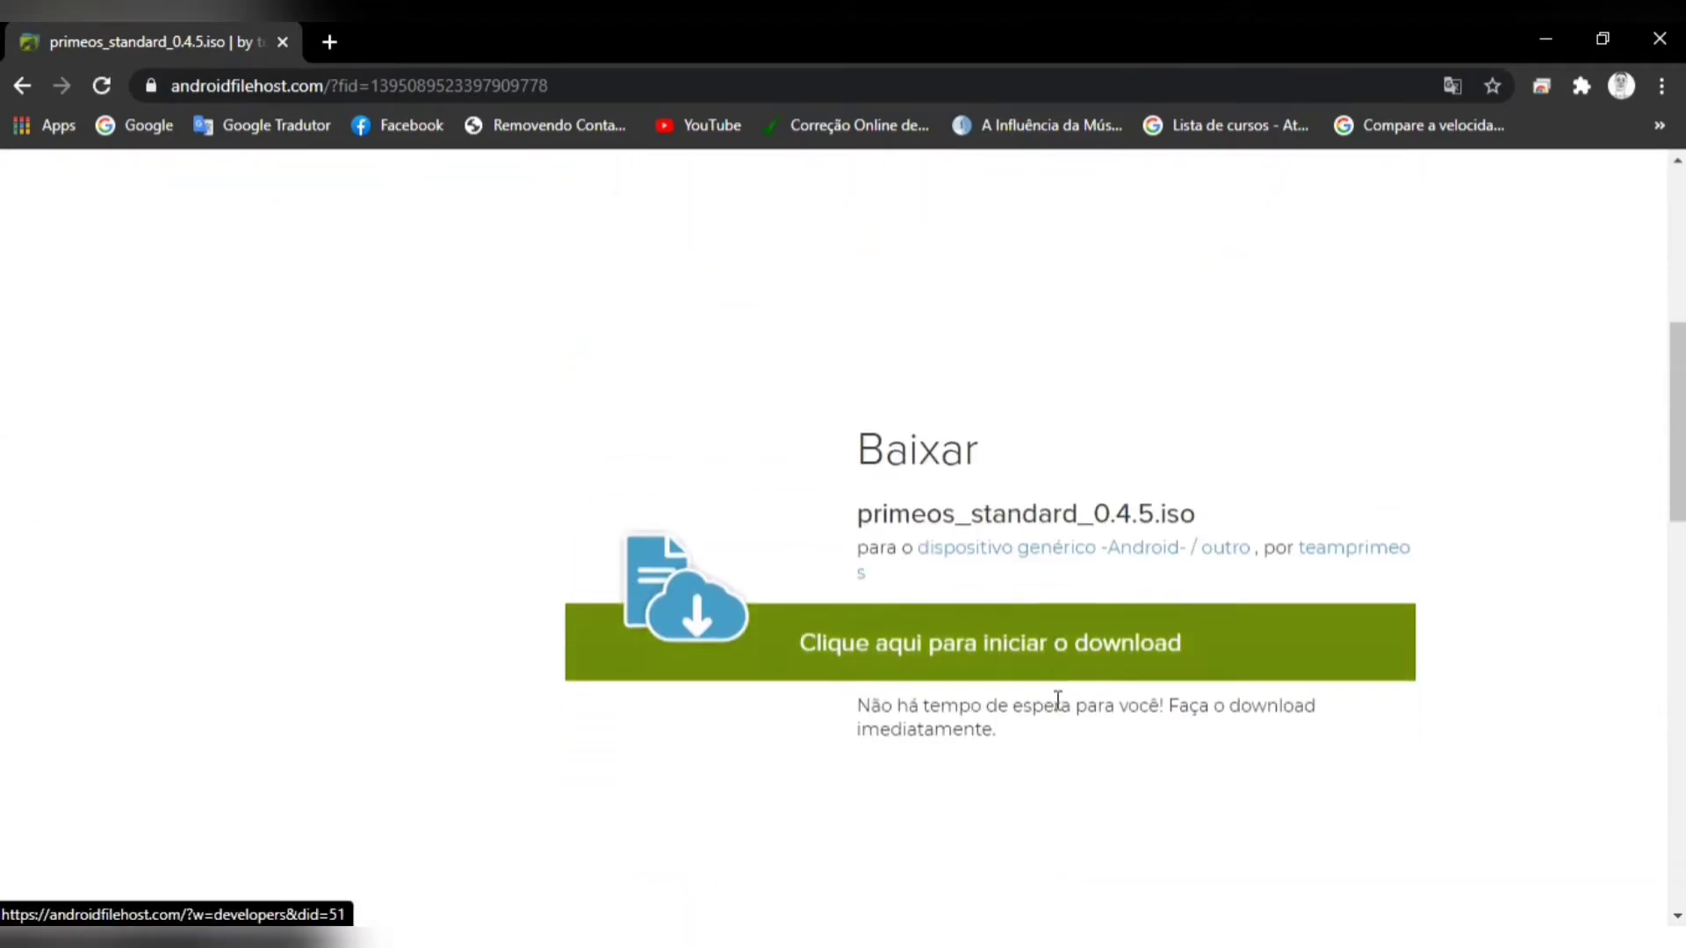
click(1060, 620)
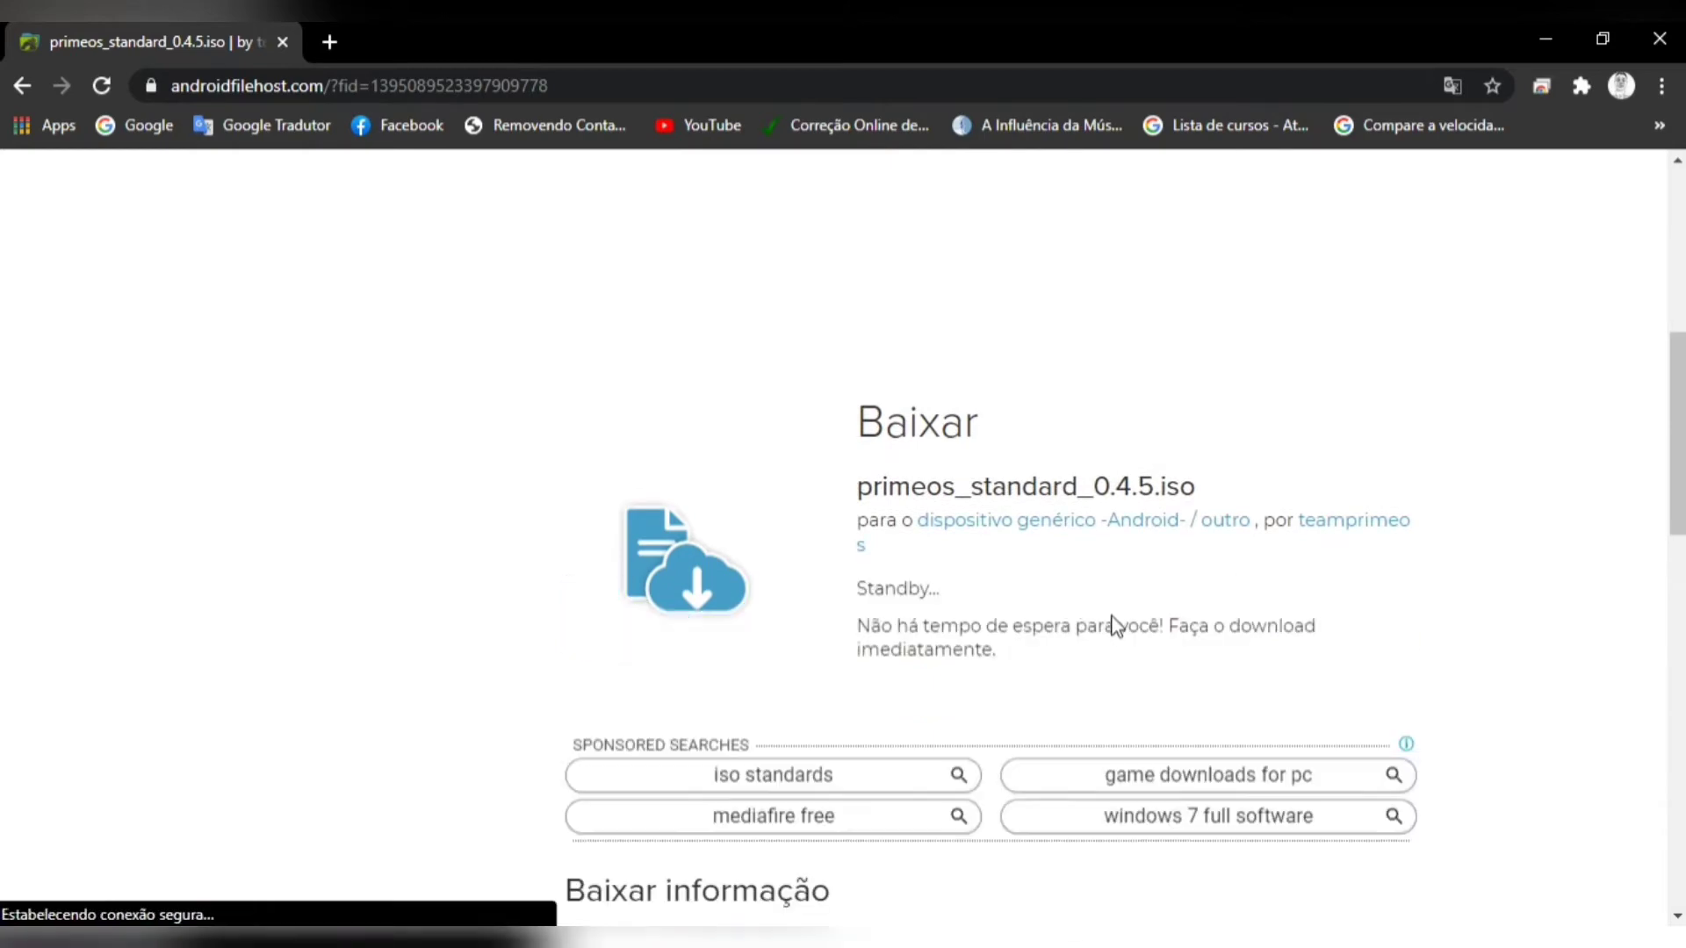
Step: Request primeos_standard_0.4.5.iso from the primary mirror in Germany and cancel the download in the file information dialog
scroll(1112, 637, down, 4)
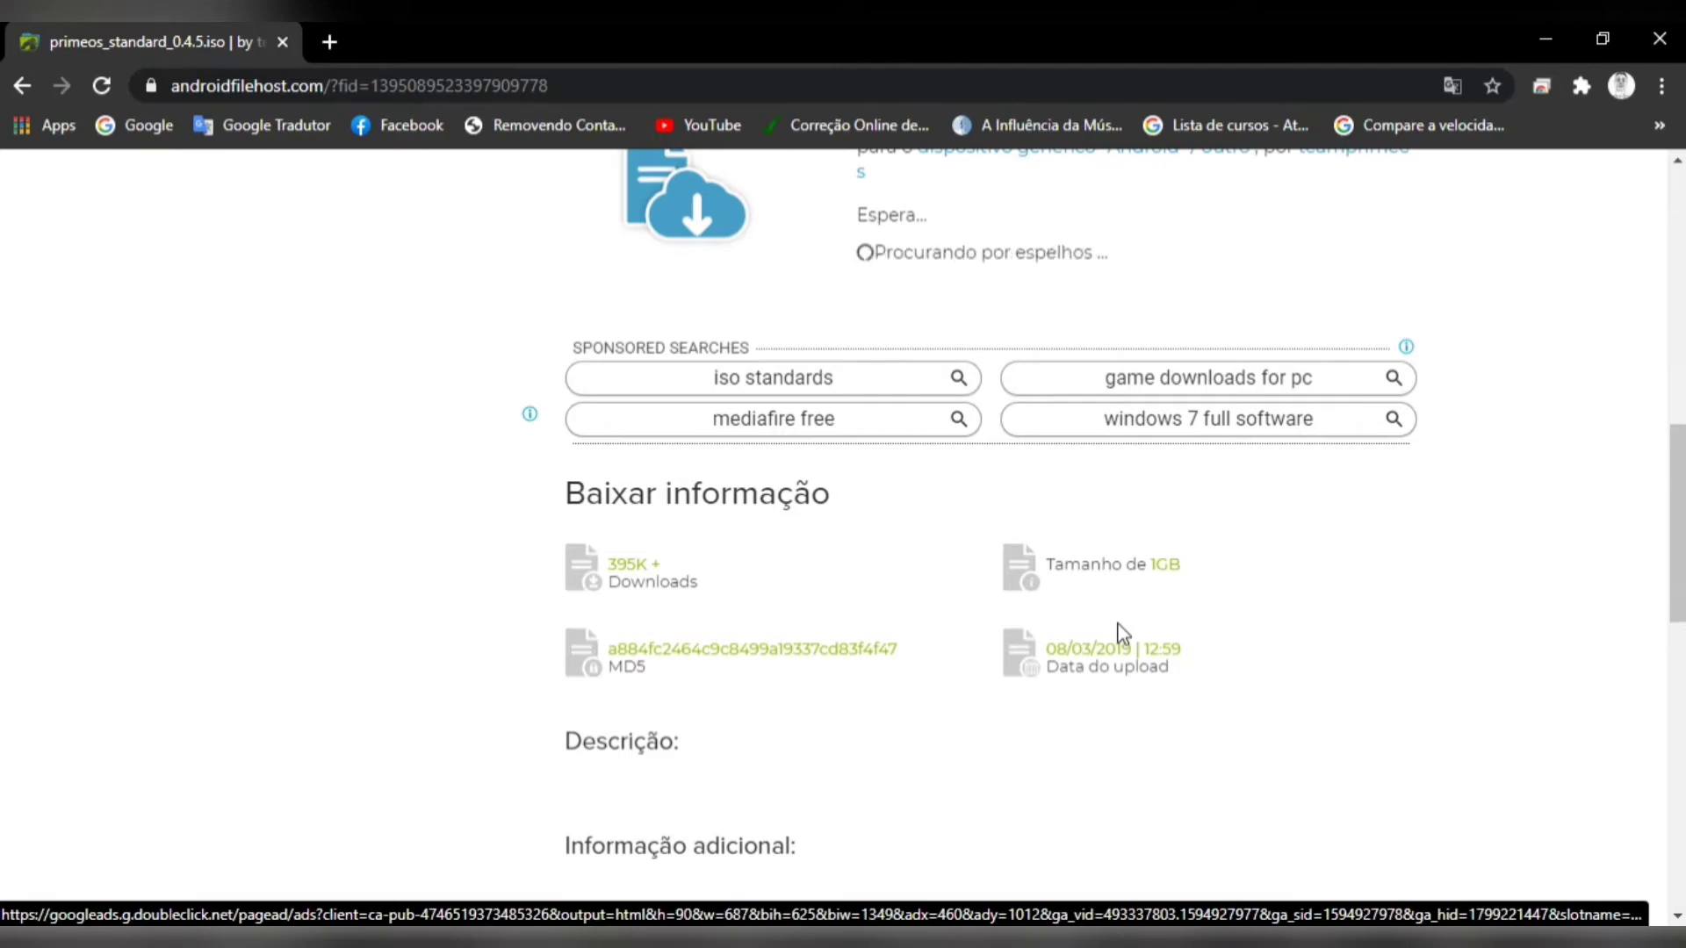
scroll(1084, 504, up, 4)
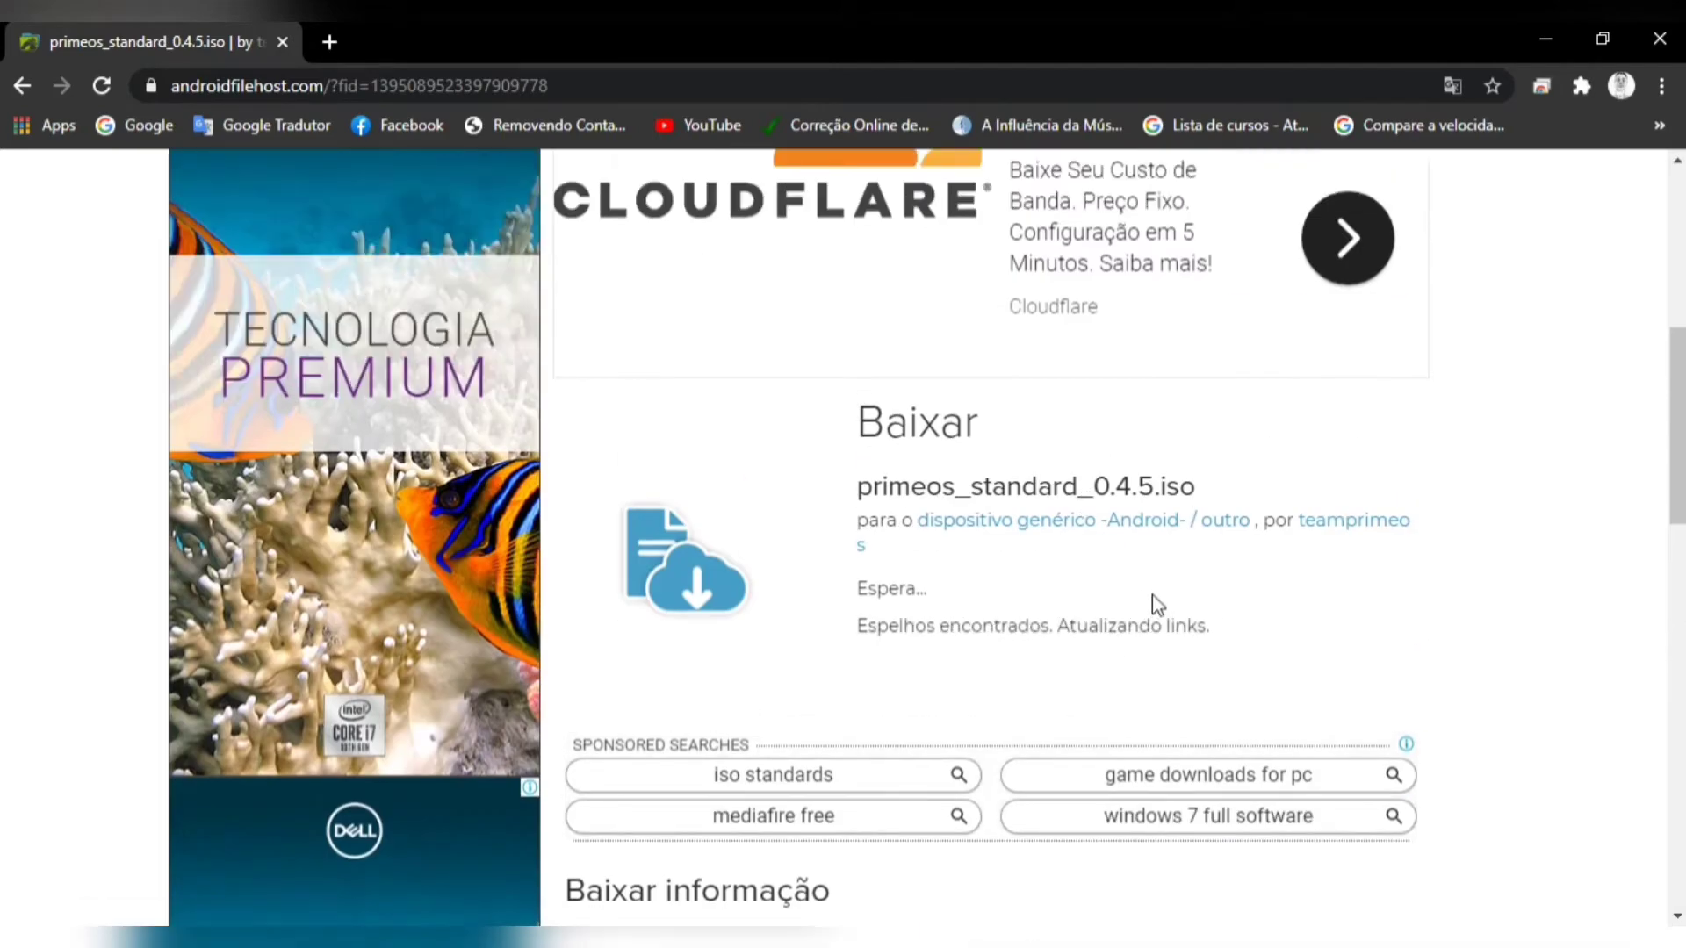
scroll(1176, 615, down, 3)
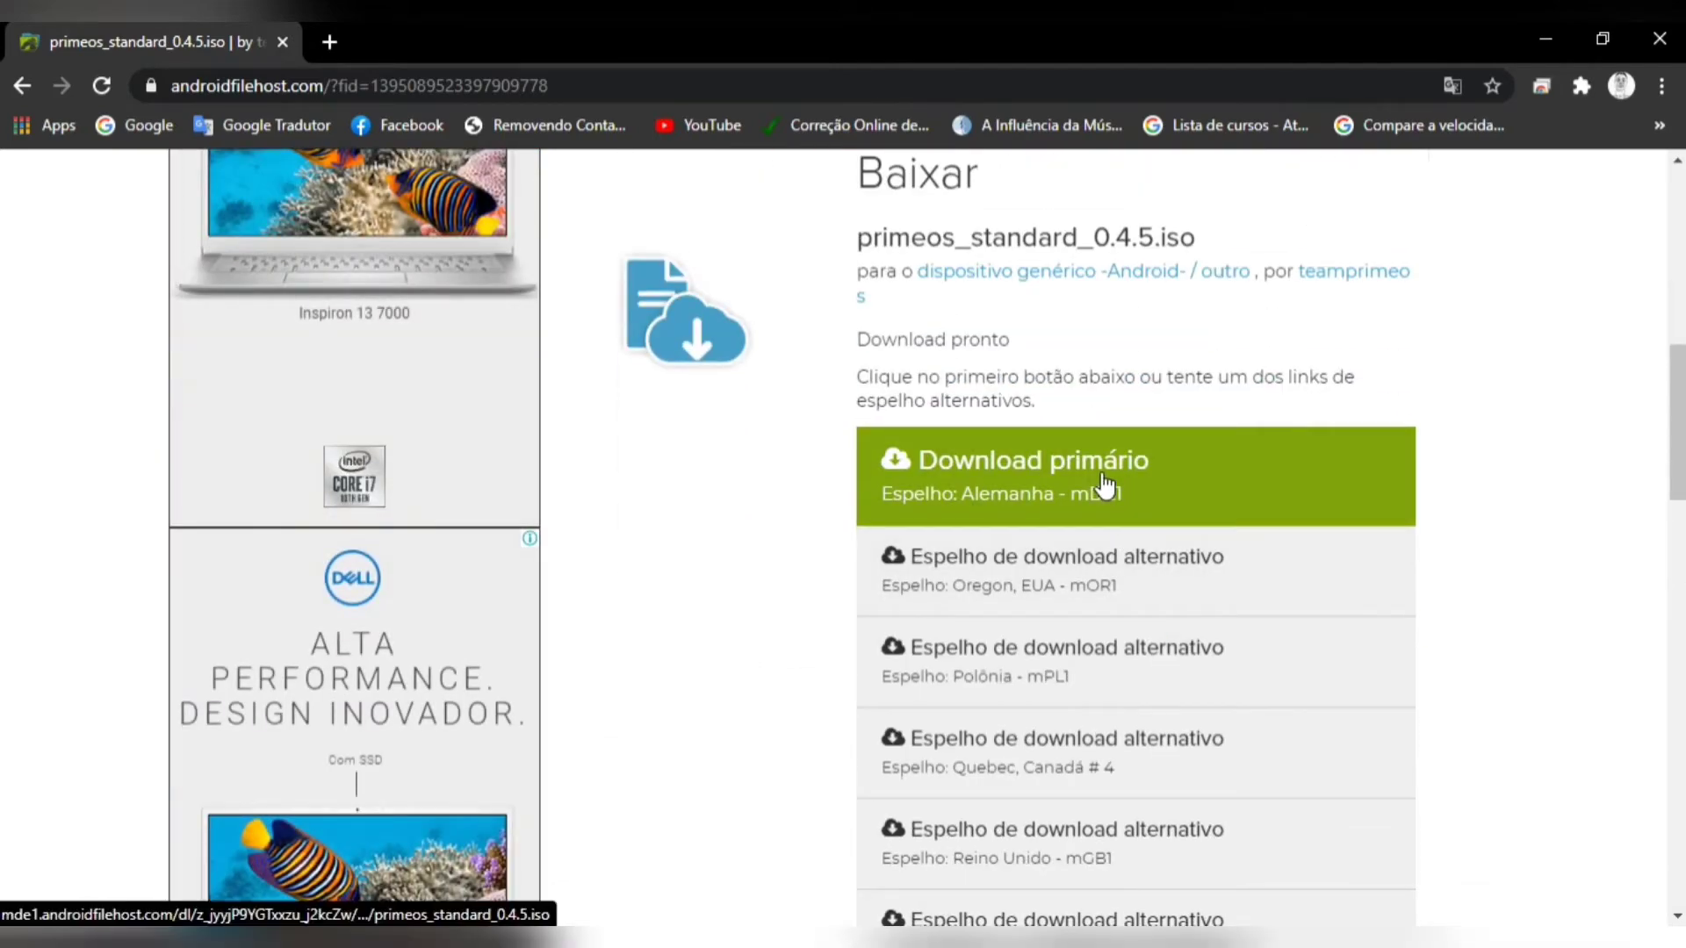
click(1105, 486)
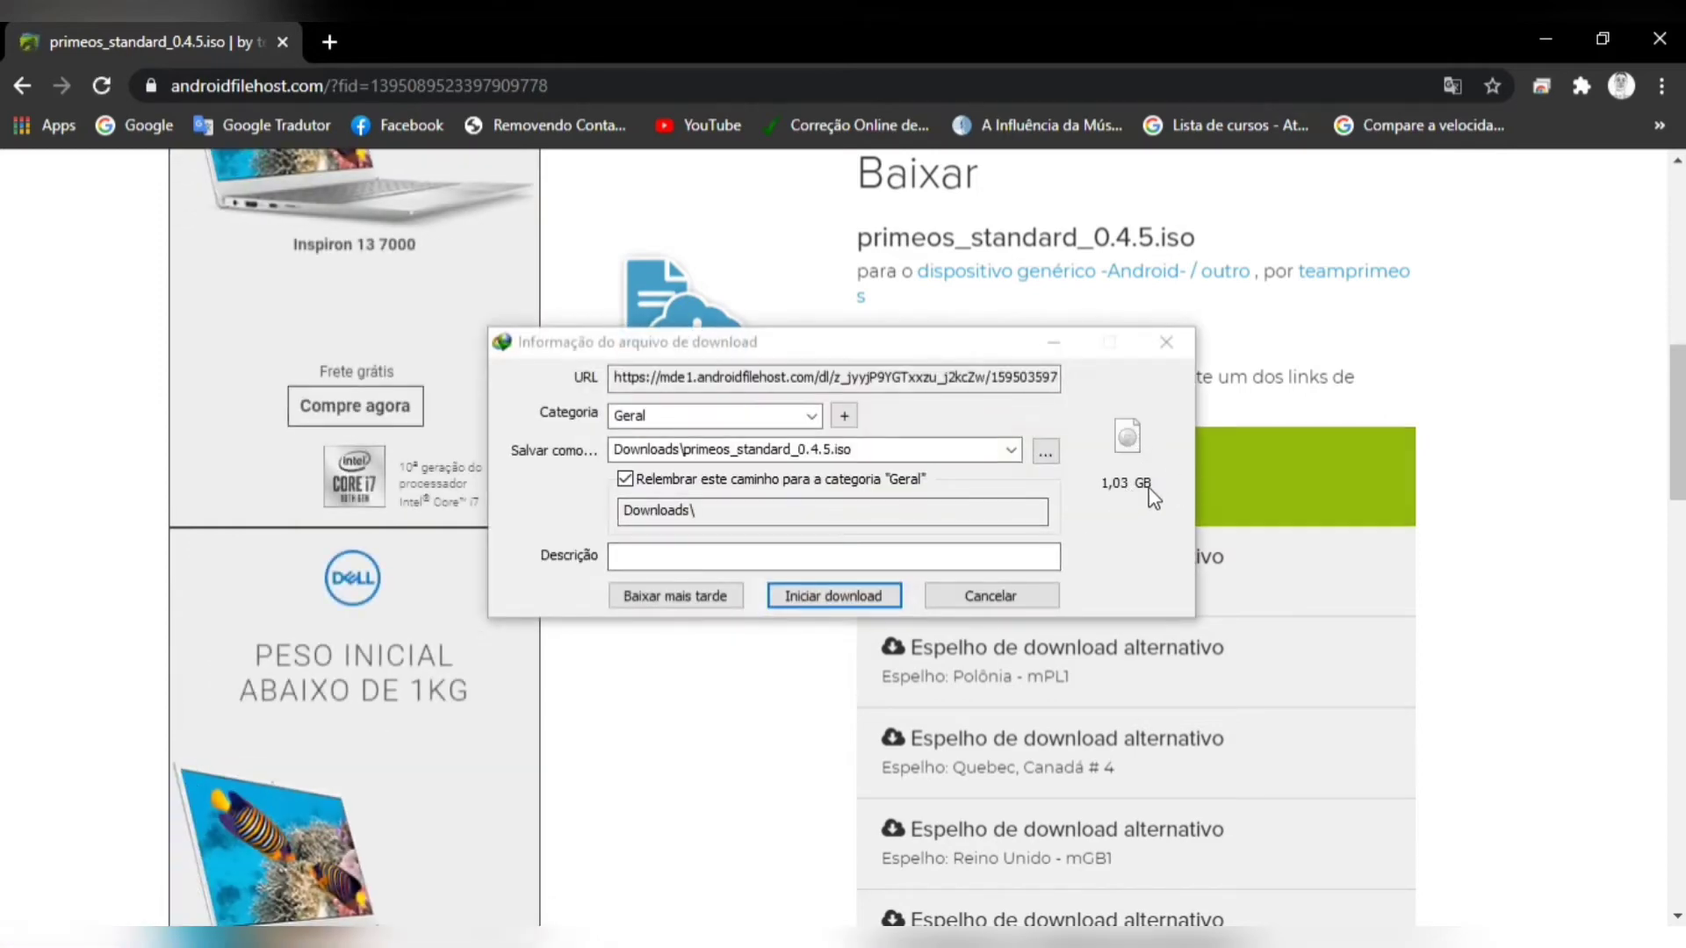
click(987, 597)
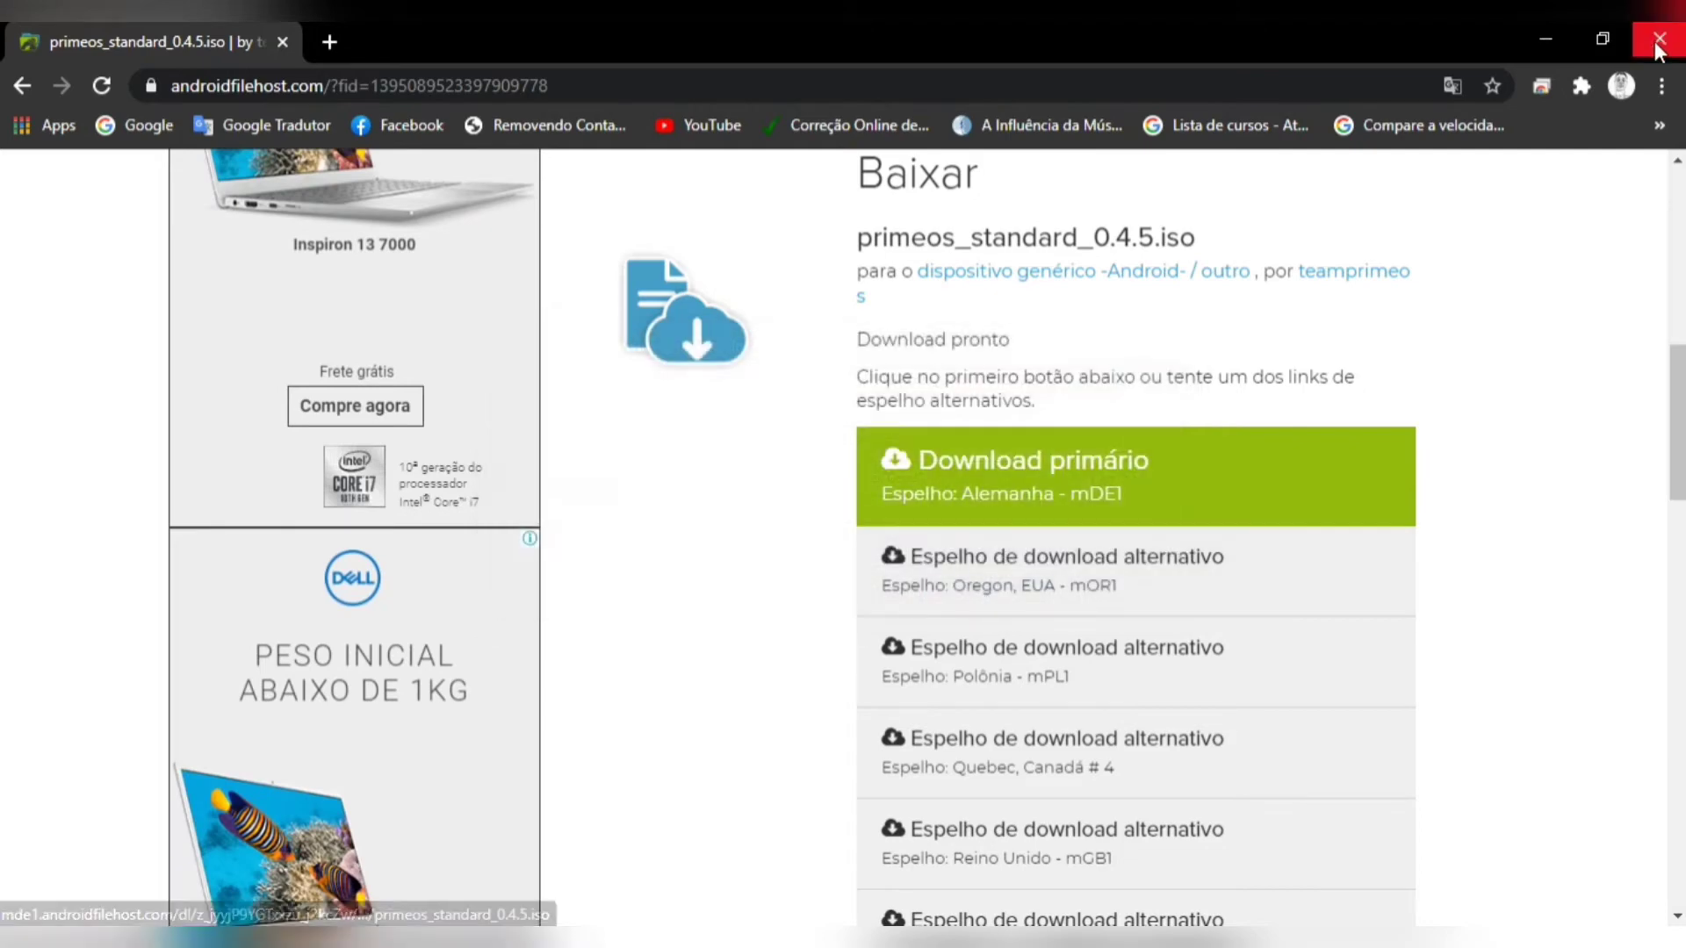
Step: Close the browser and launch rufus-3.9 from the PRIME OS 86 folder, allowing it to run
scroll(1166, 501, down, 7)
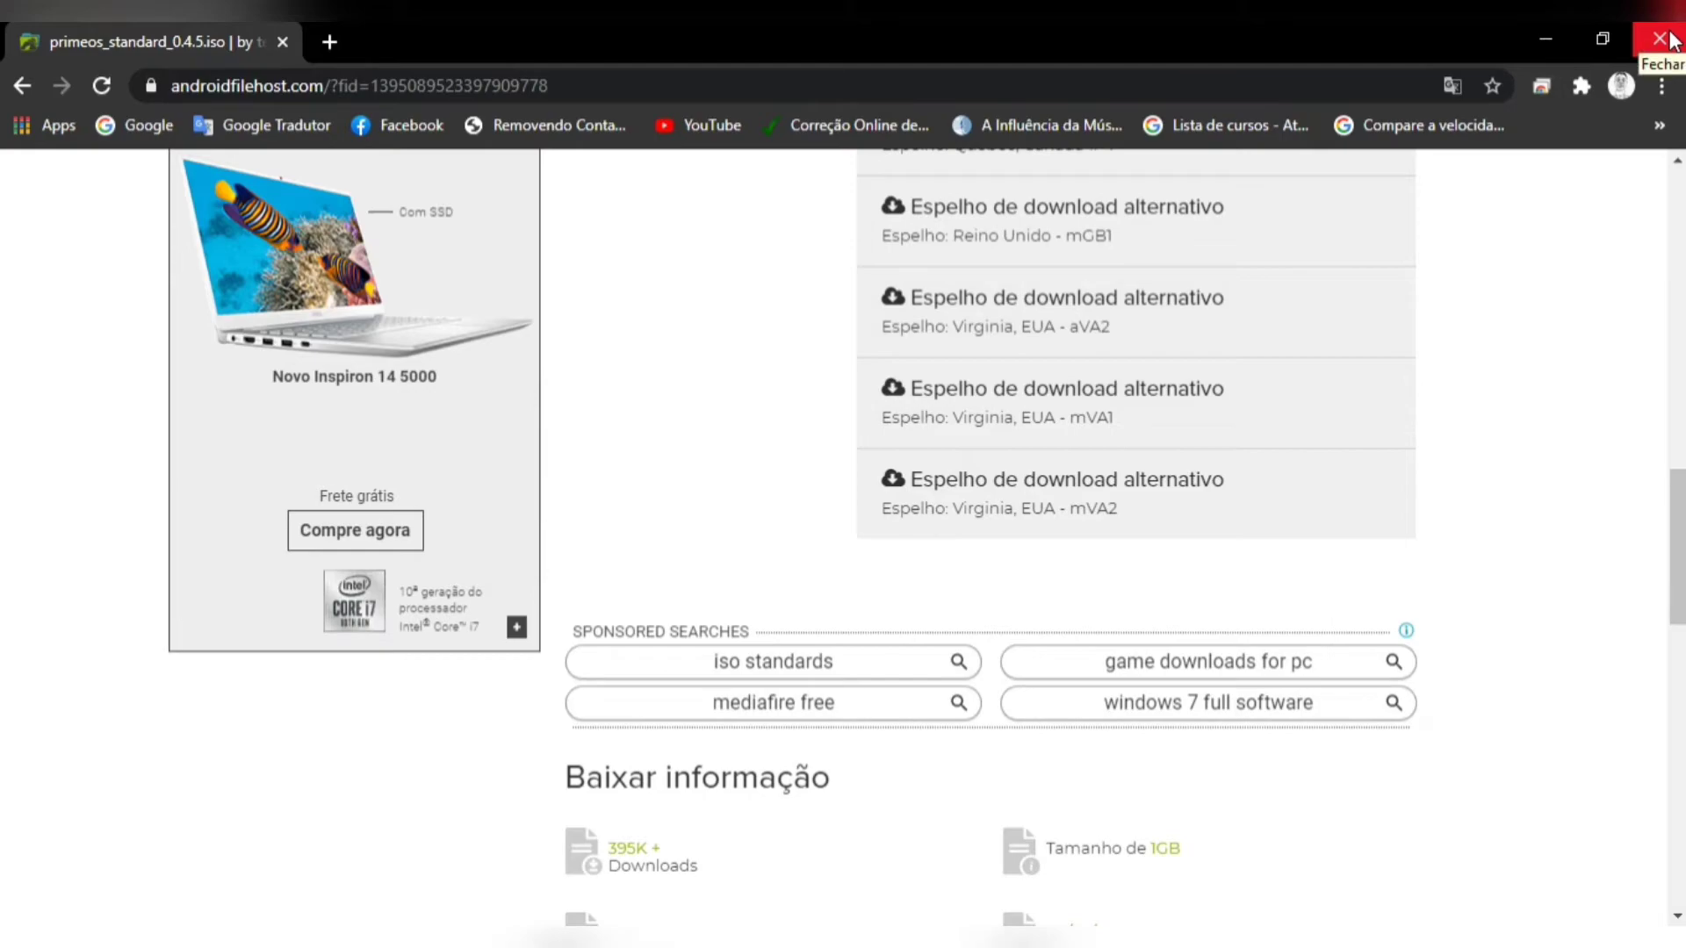
click(1667, 38)
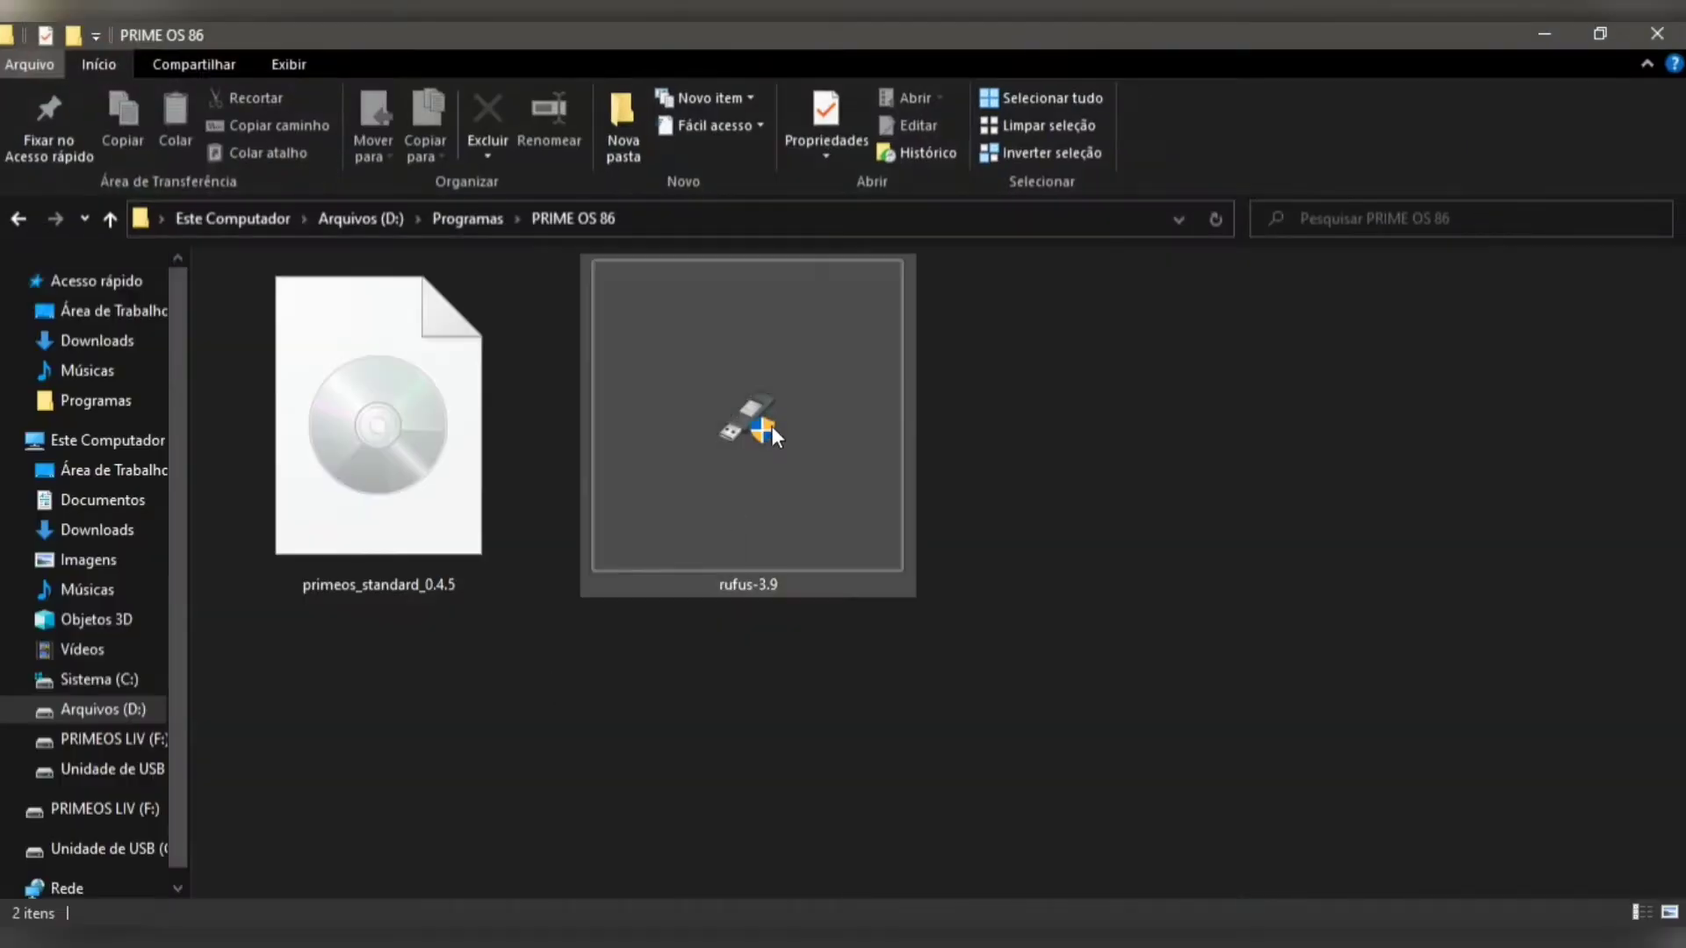
click(395, 434)
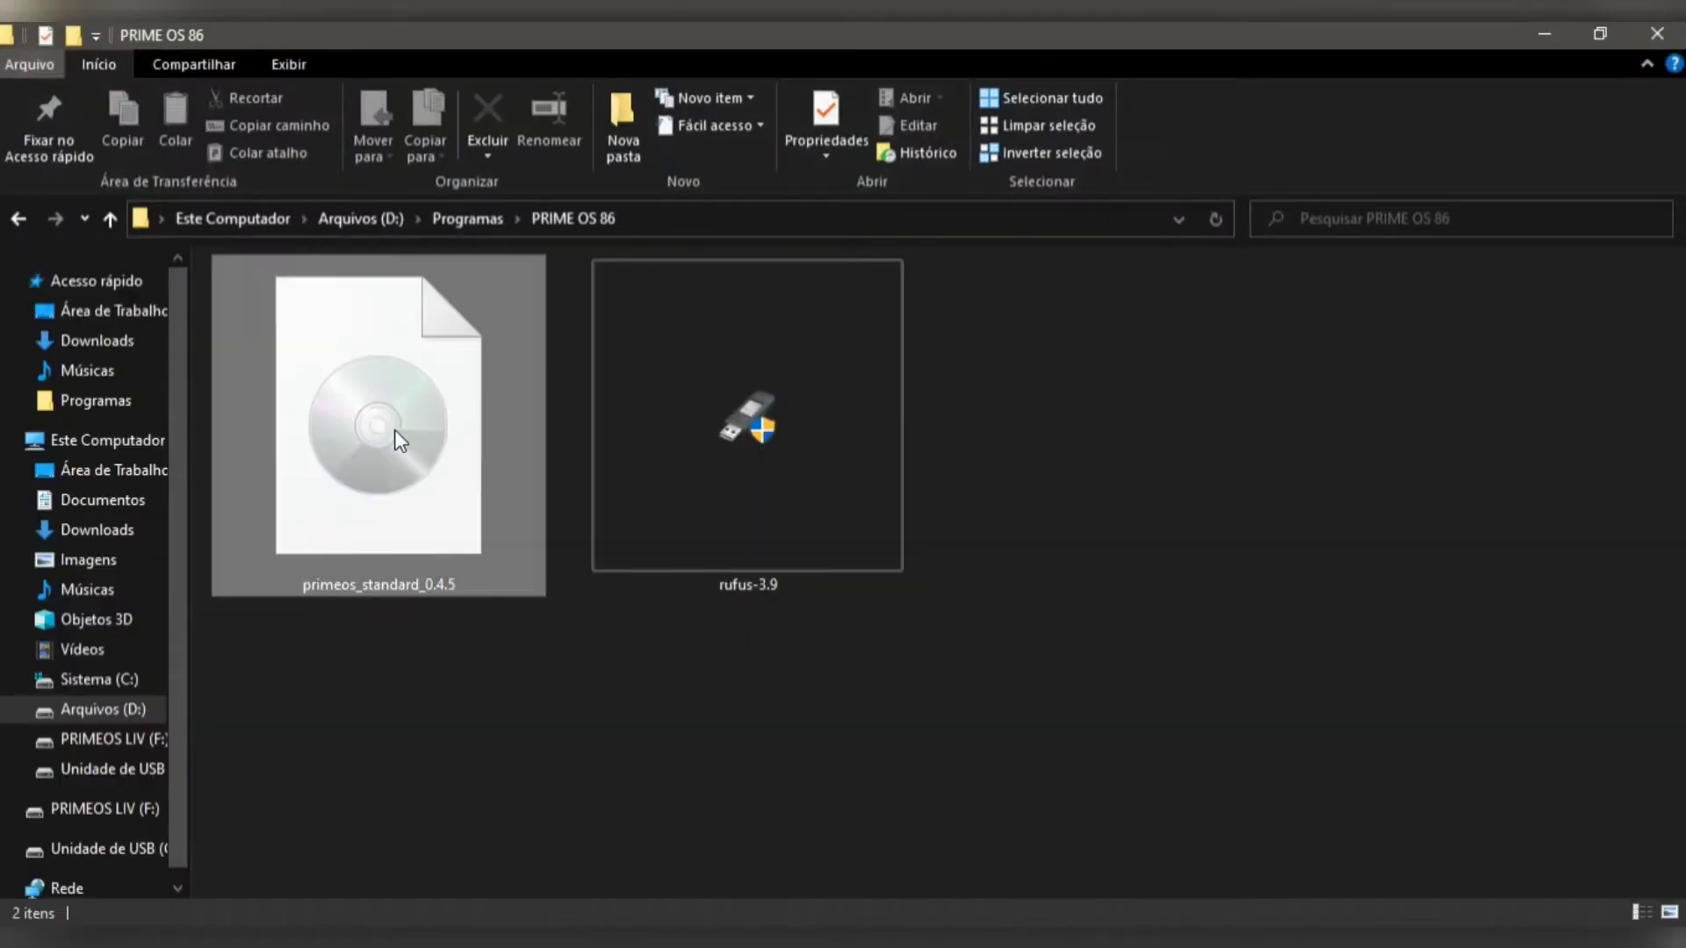
click(768, 469)
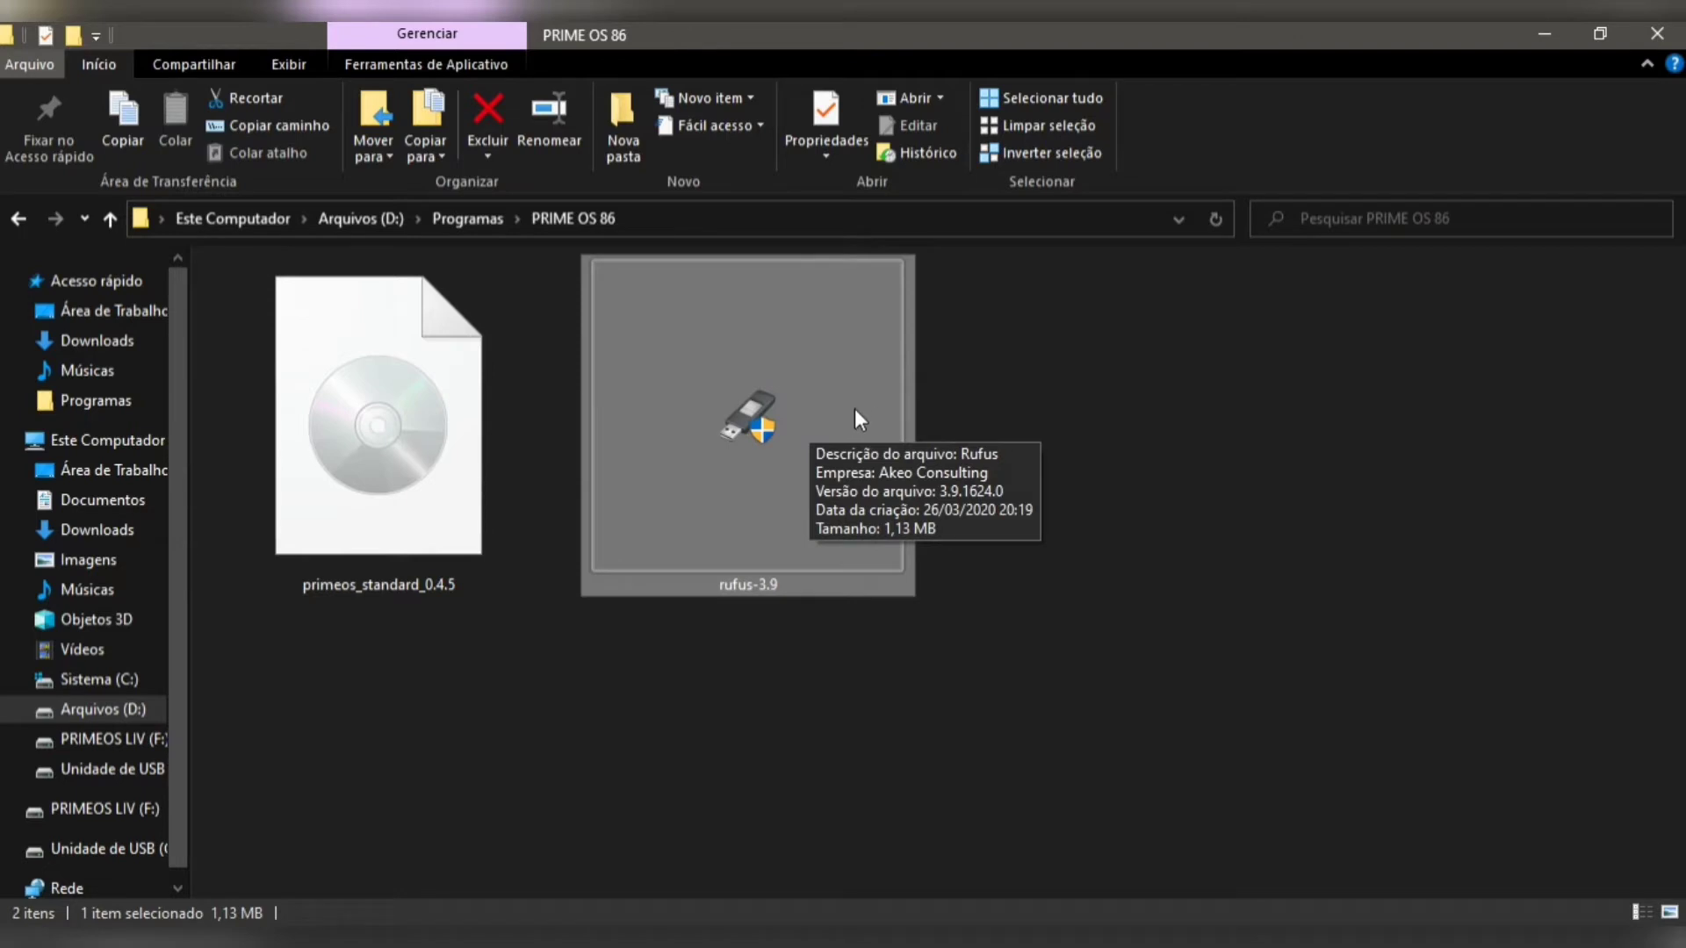
double_click(752, 416)
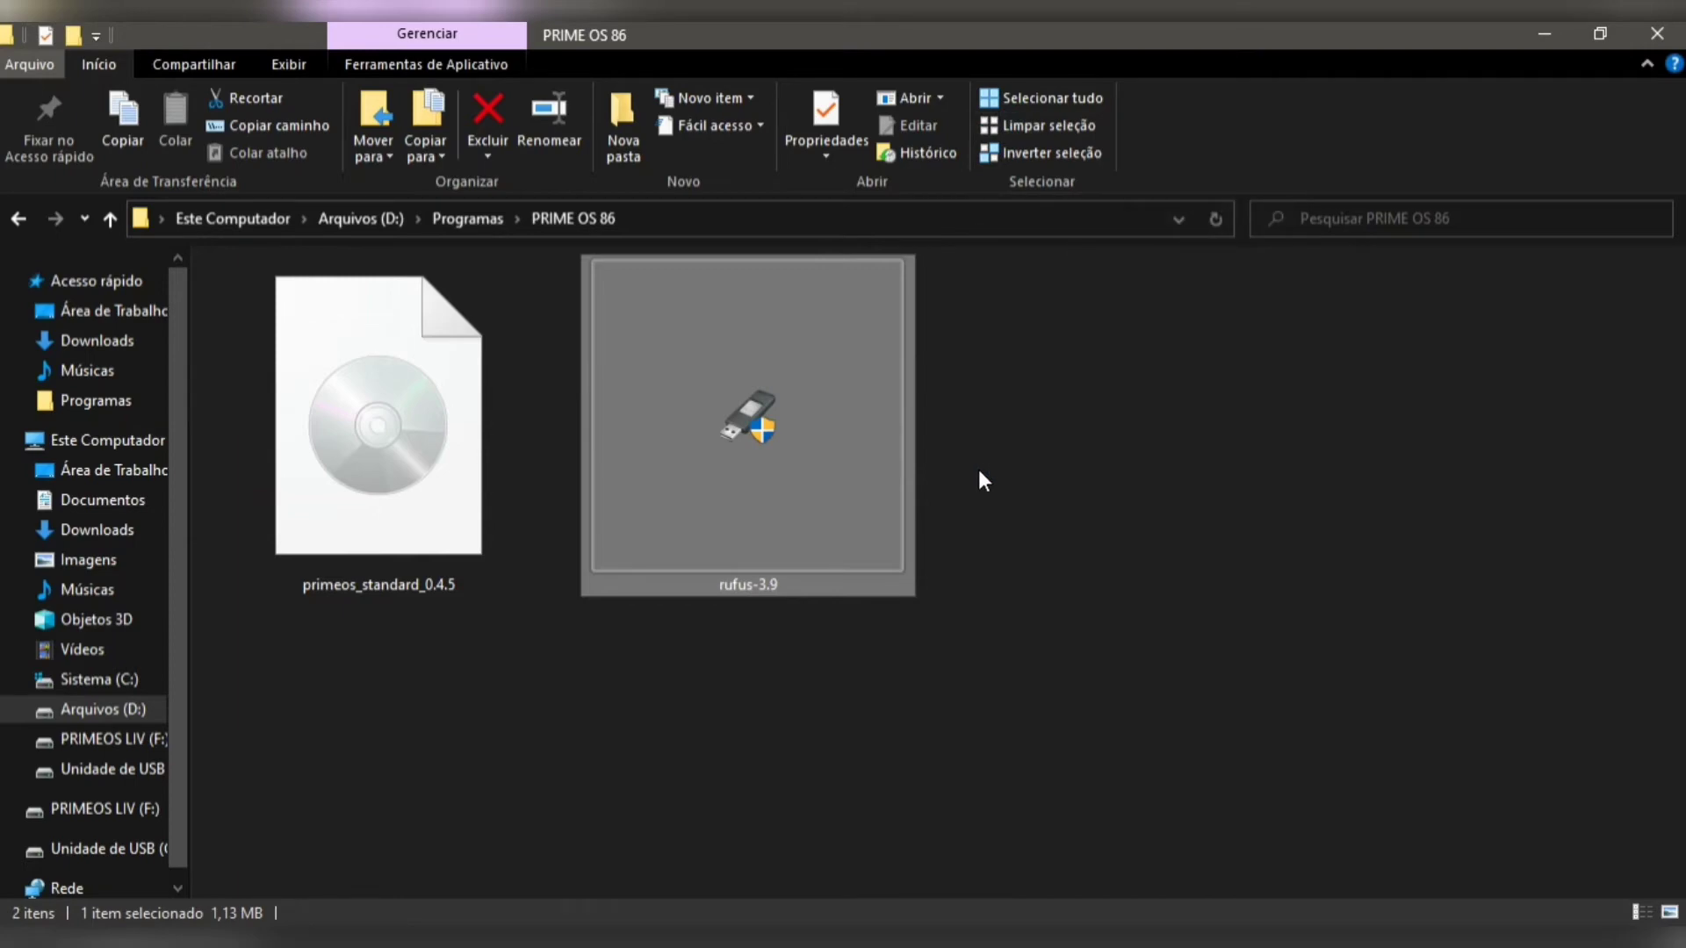
key(Return)
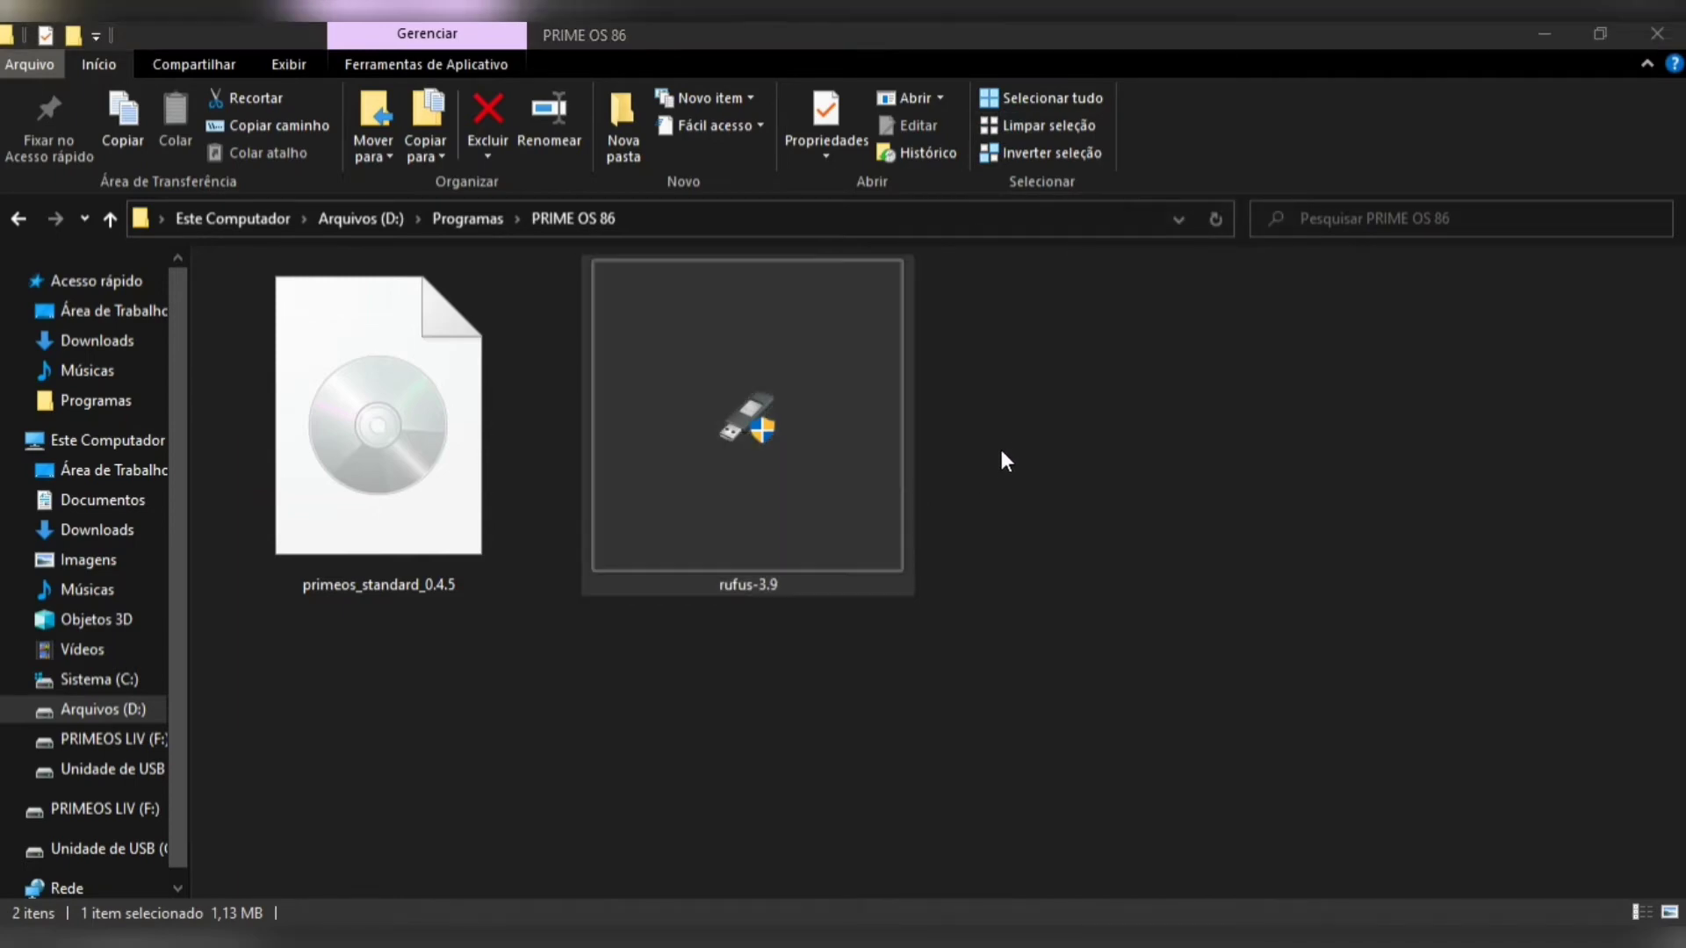
Step: Load primeos_standard_0.4.5.iso from the Programas\PRIME OS 86 folder on drive D: as the boot image
drag(848, 107, 735, 117)
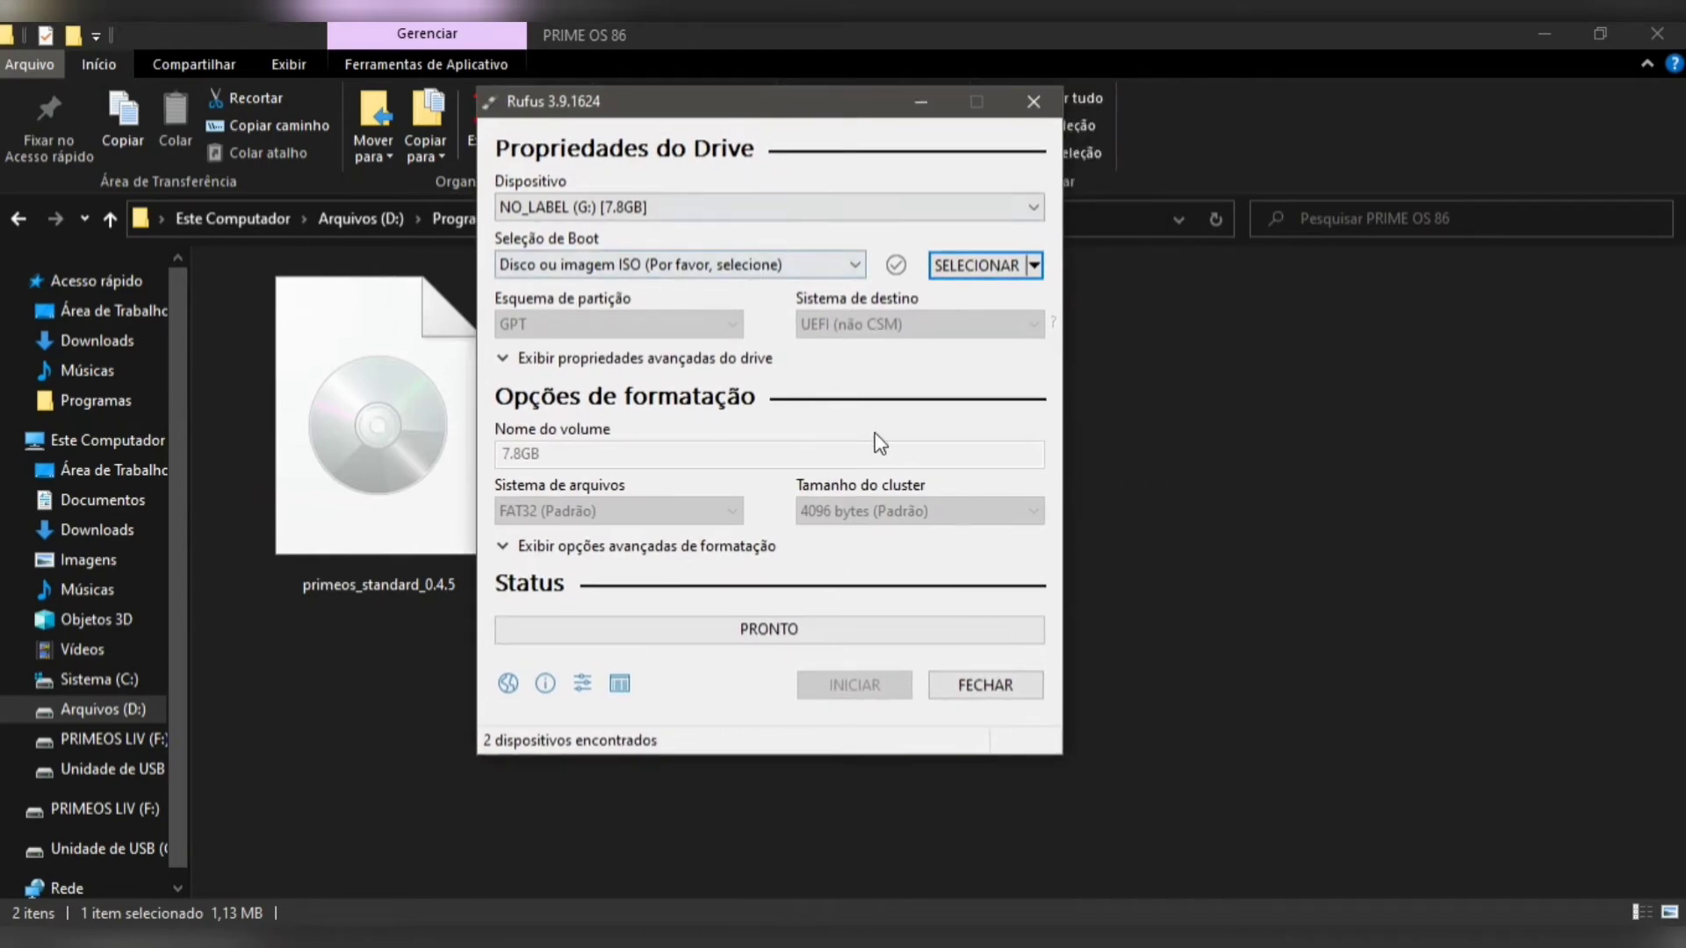
click(965, 268)
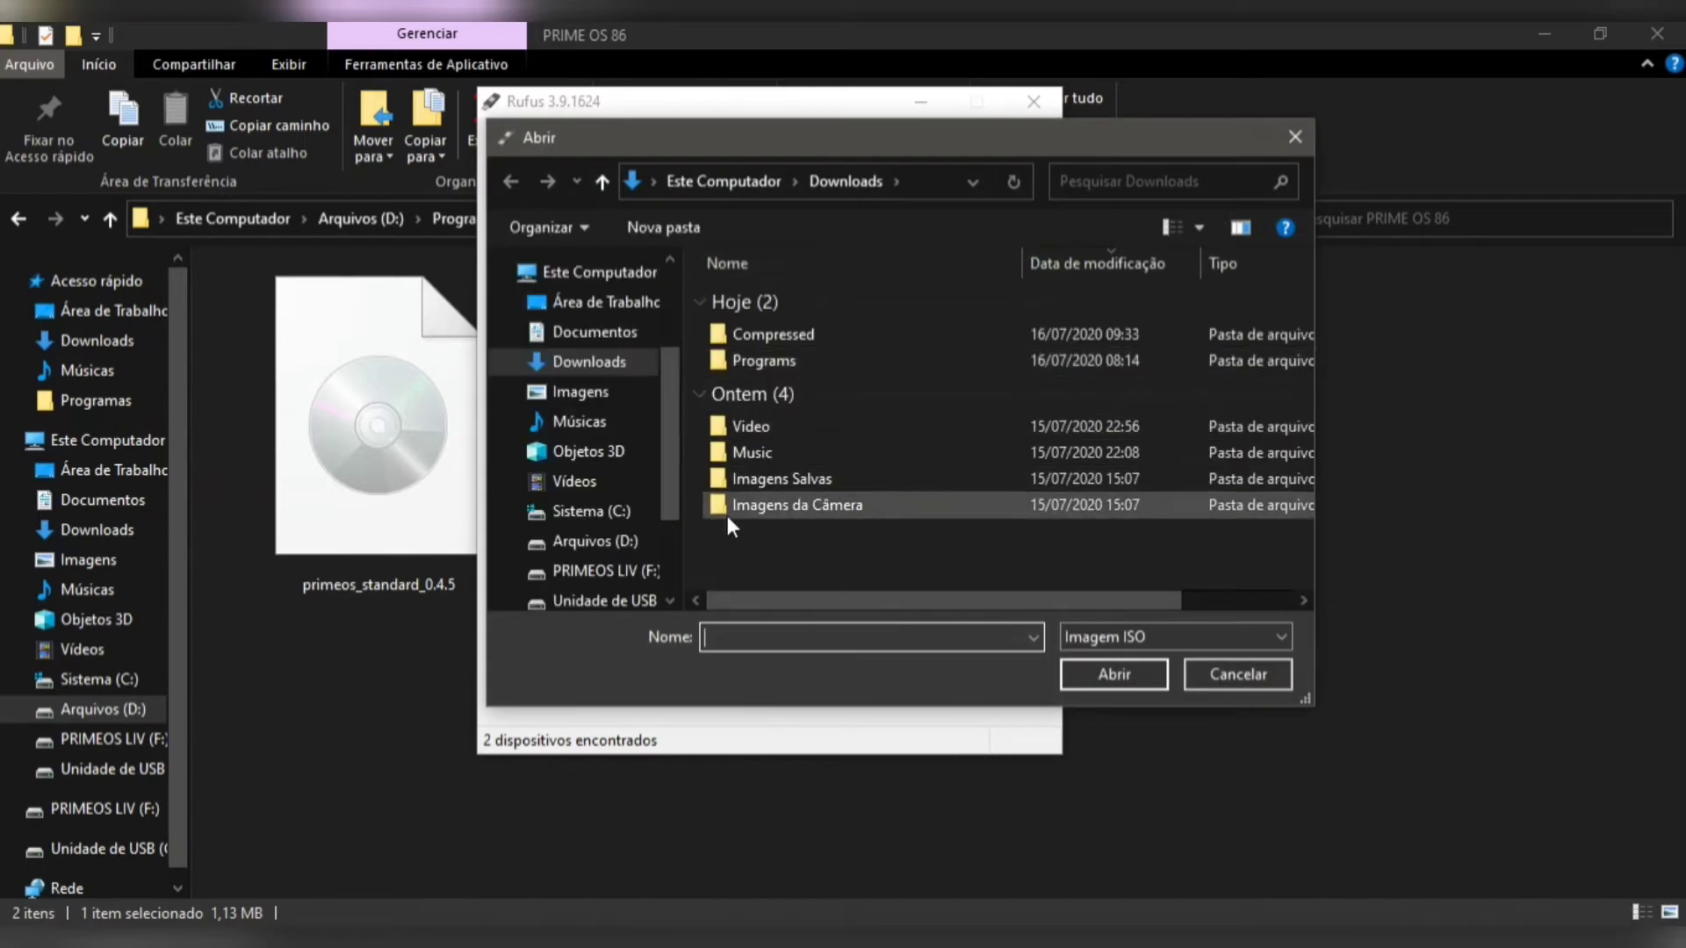
click(625, 569)
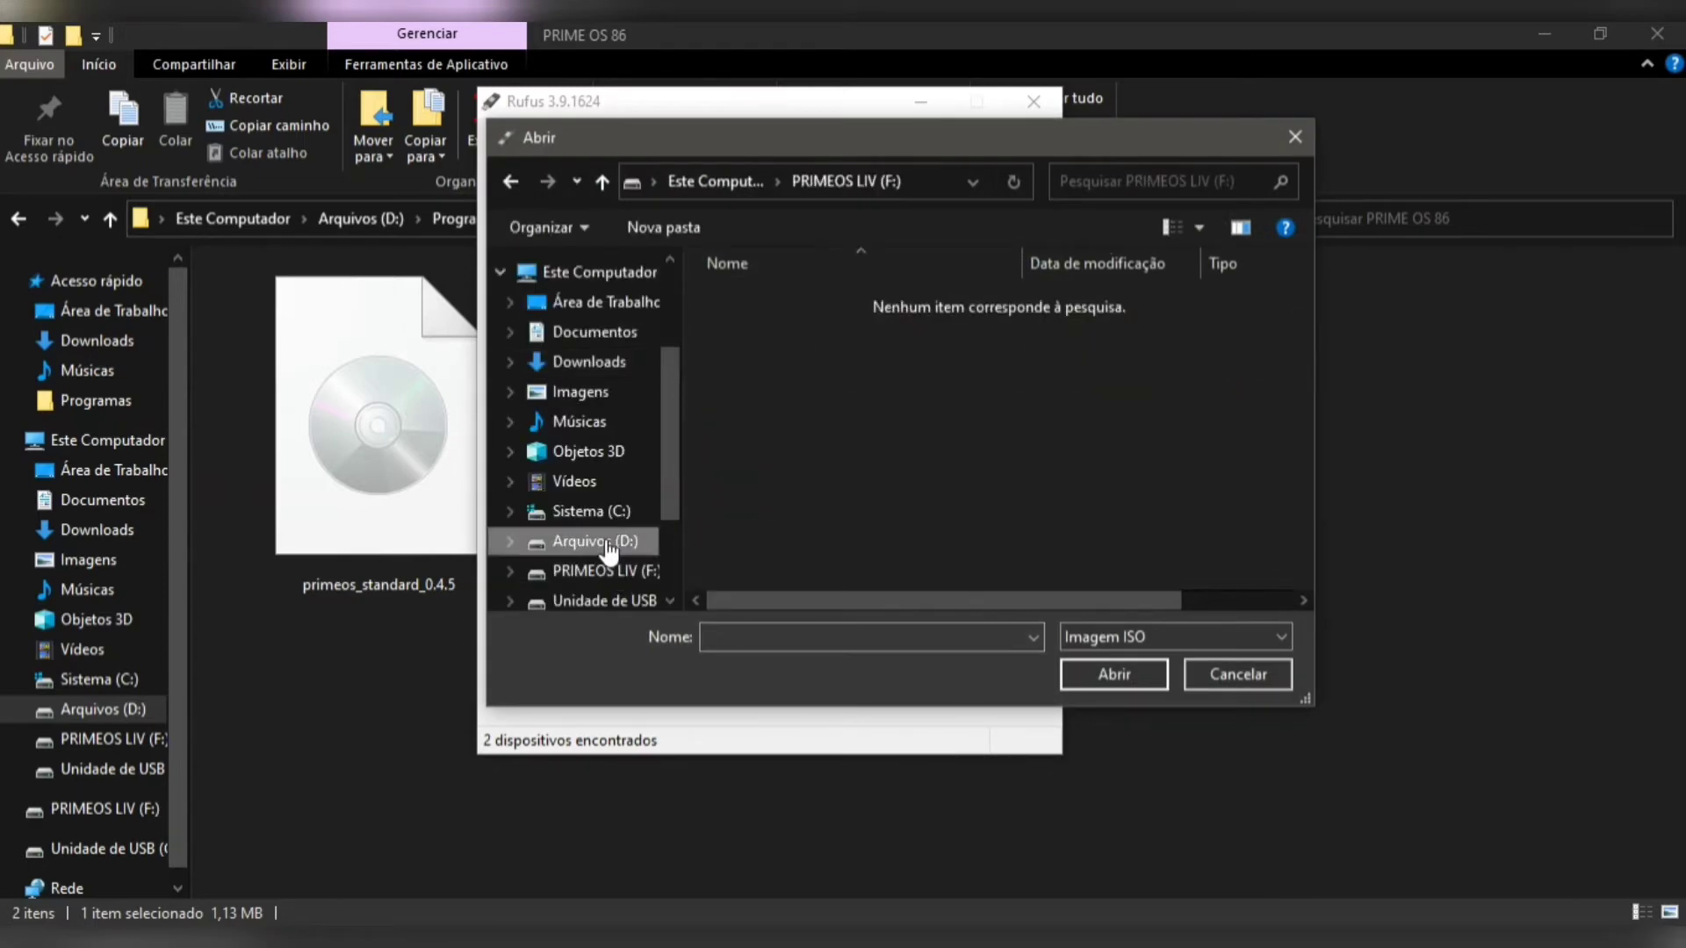
click(621, 540)
double_click(771, 435)
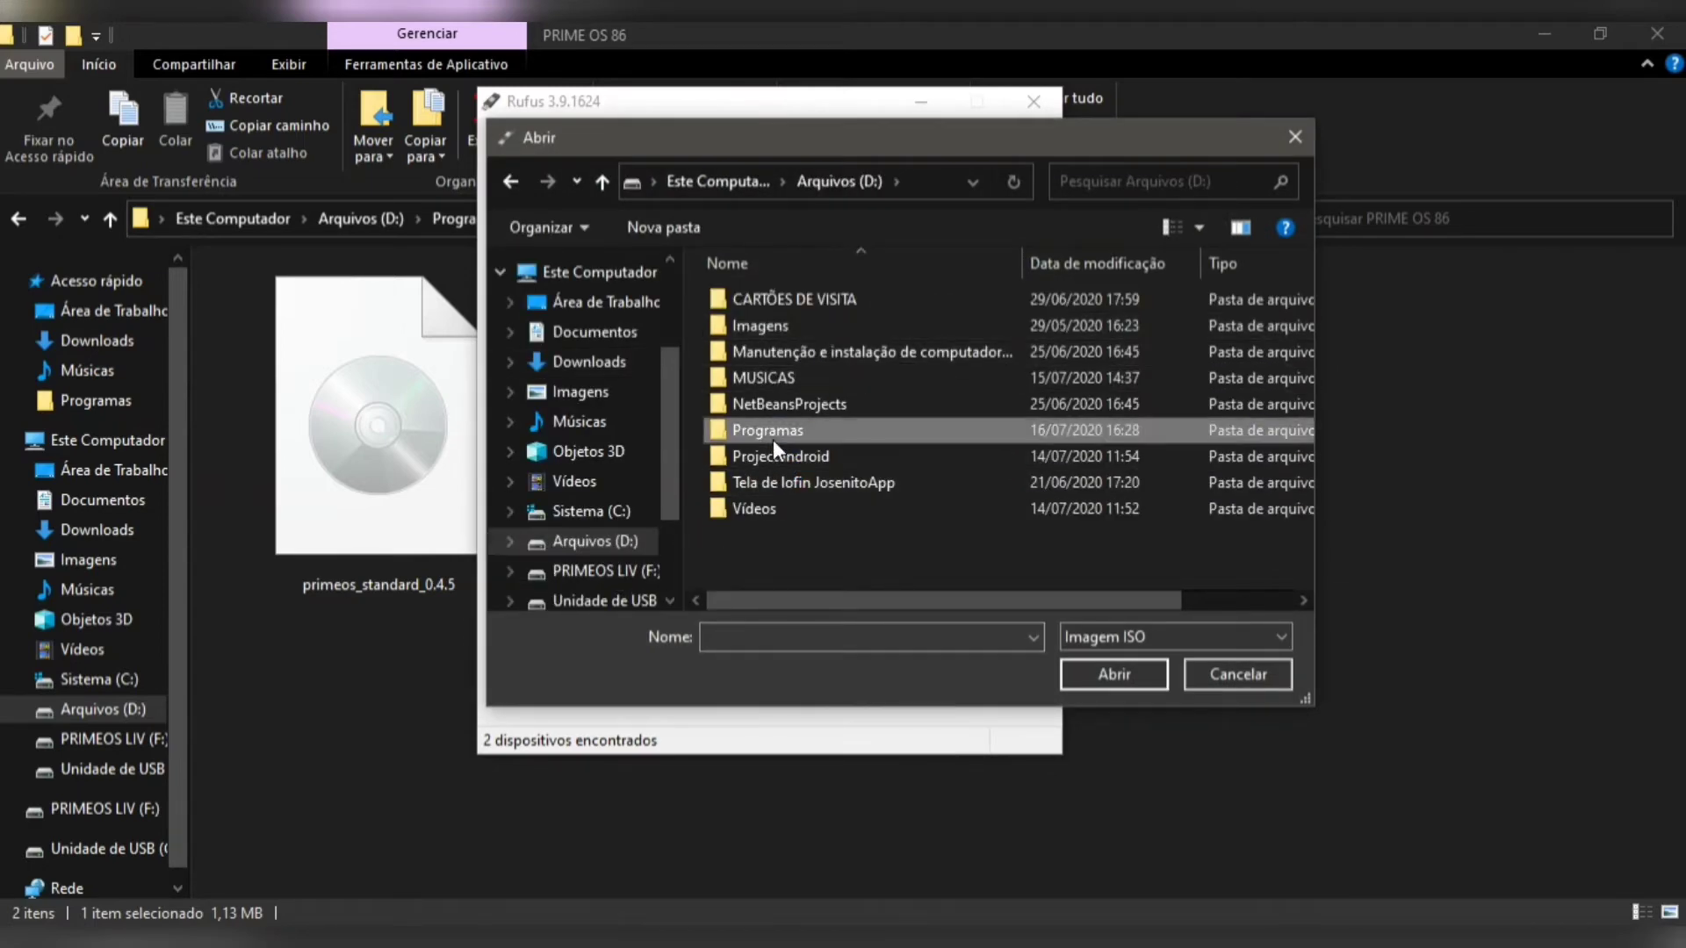
scroll(777, 460, down, 2)
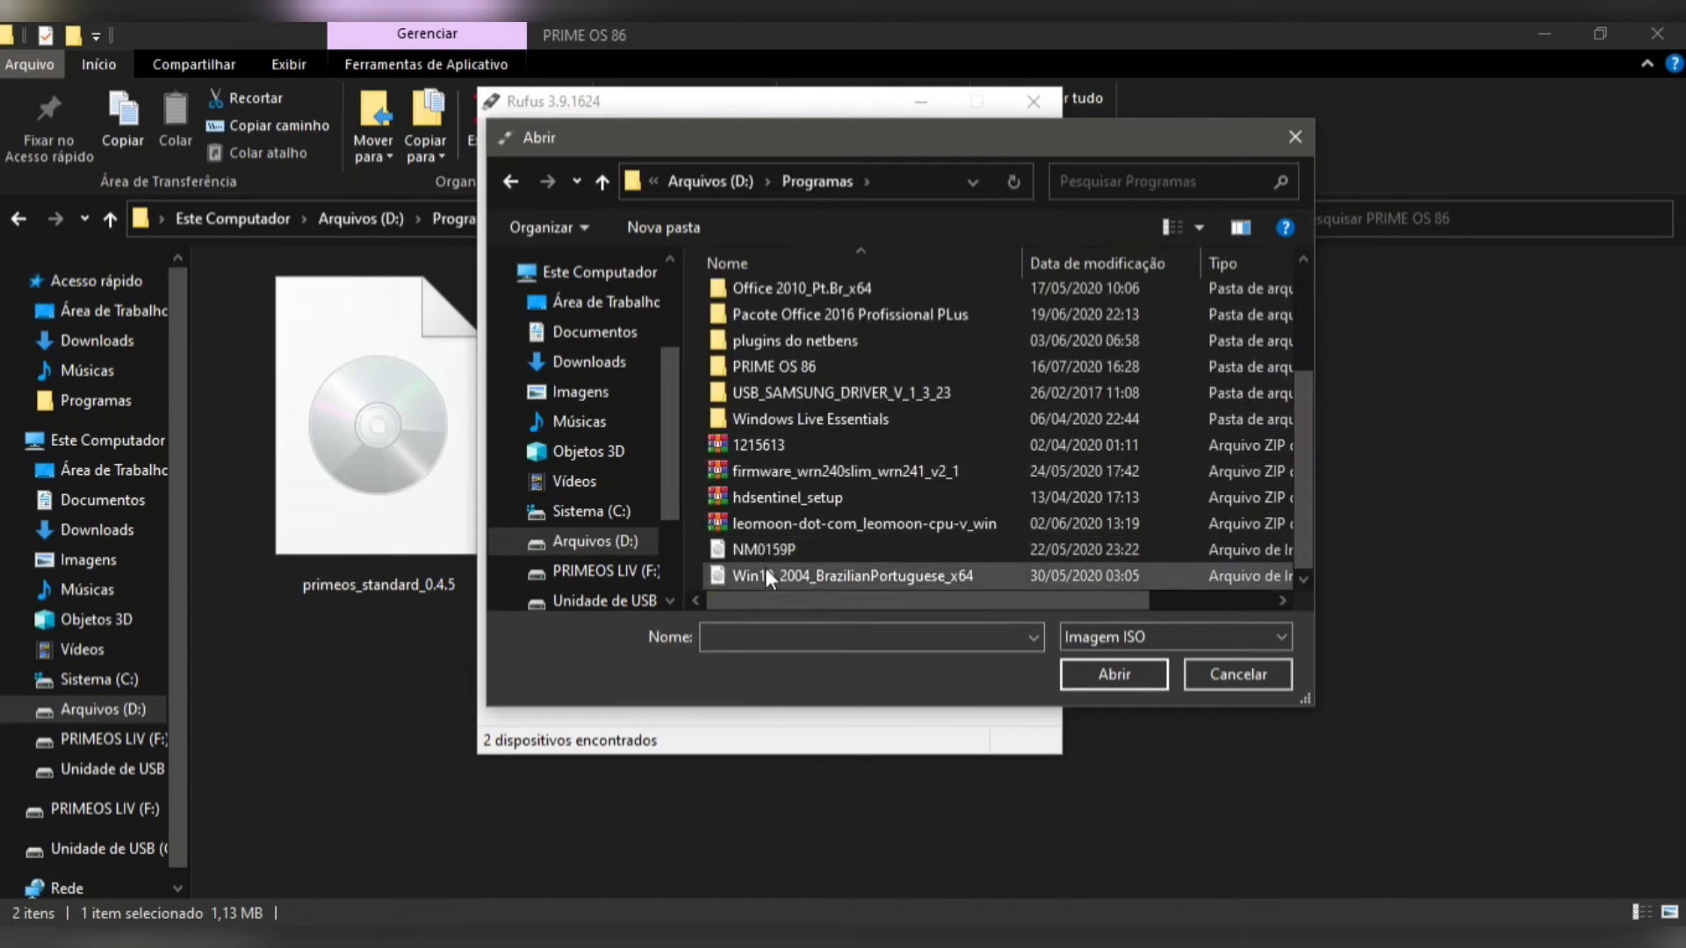
double_click(788, 368)
click(769, 302)
double_click(767, 309)
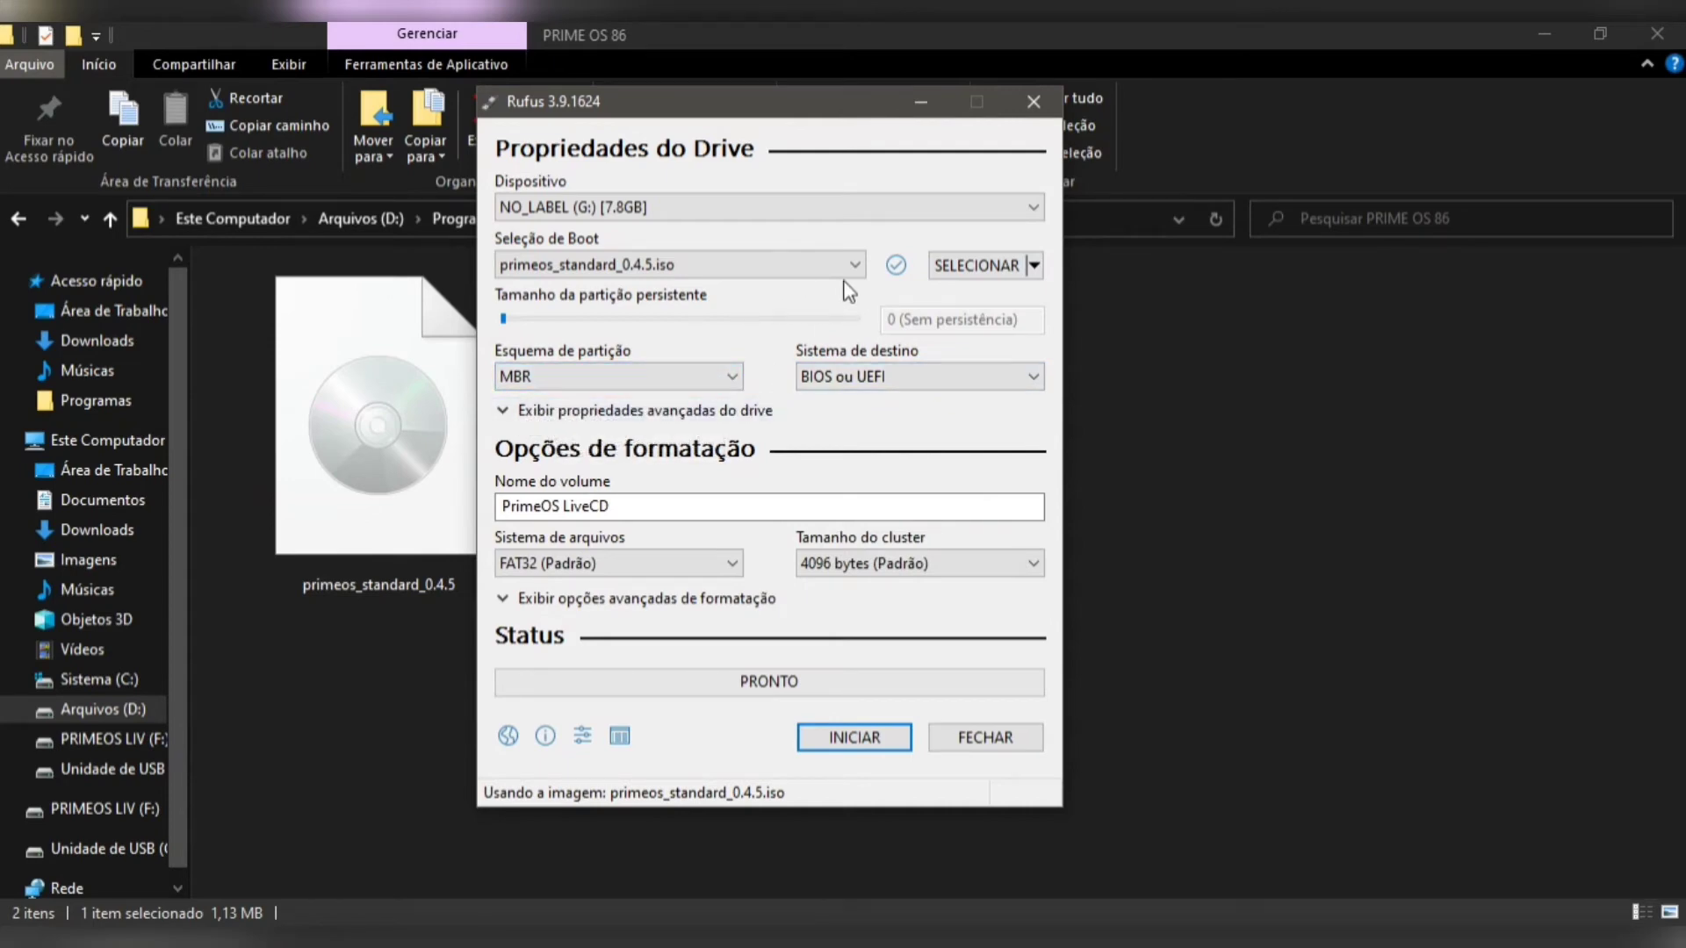
Step: Back out of writing to the NO_LABEL (G:) drive and choose PRIMEOS LIV (F:) as the target device
click(866, 741)
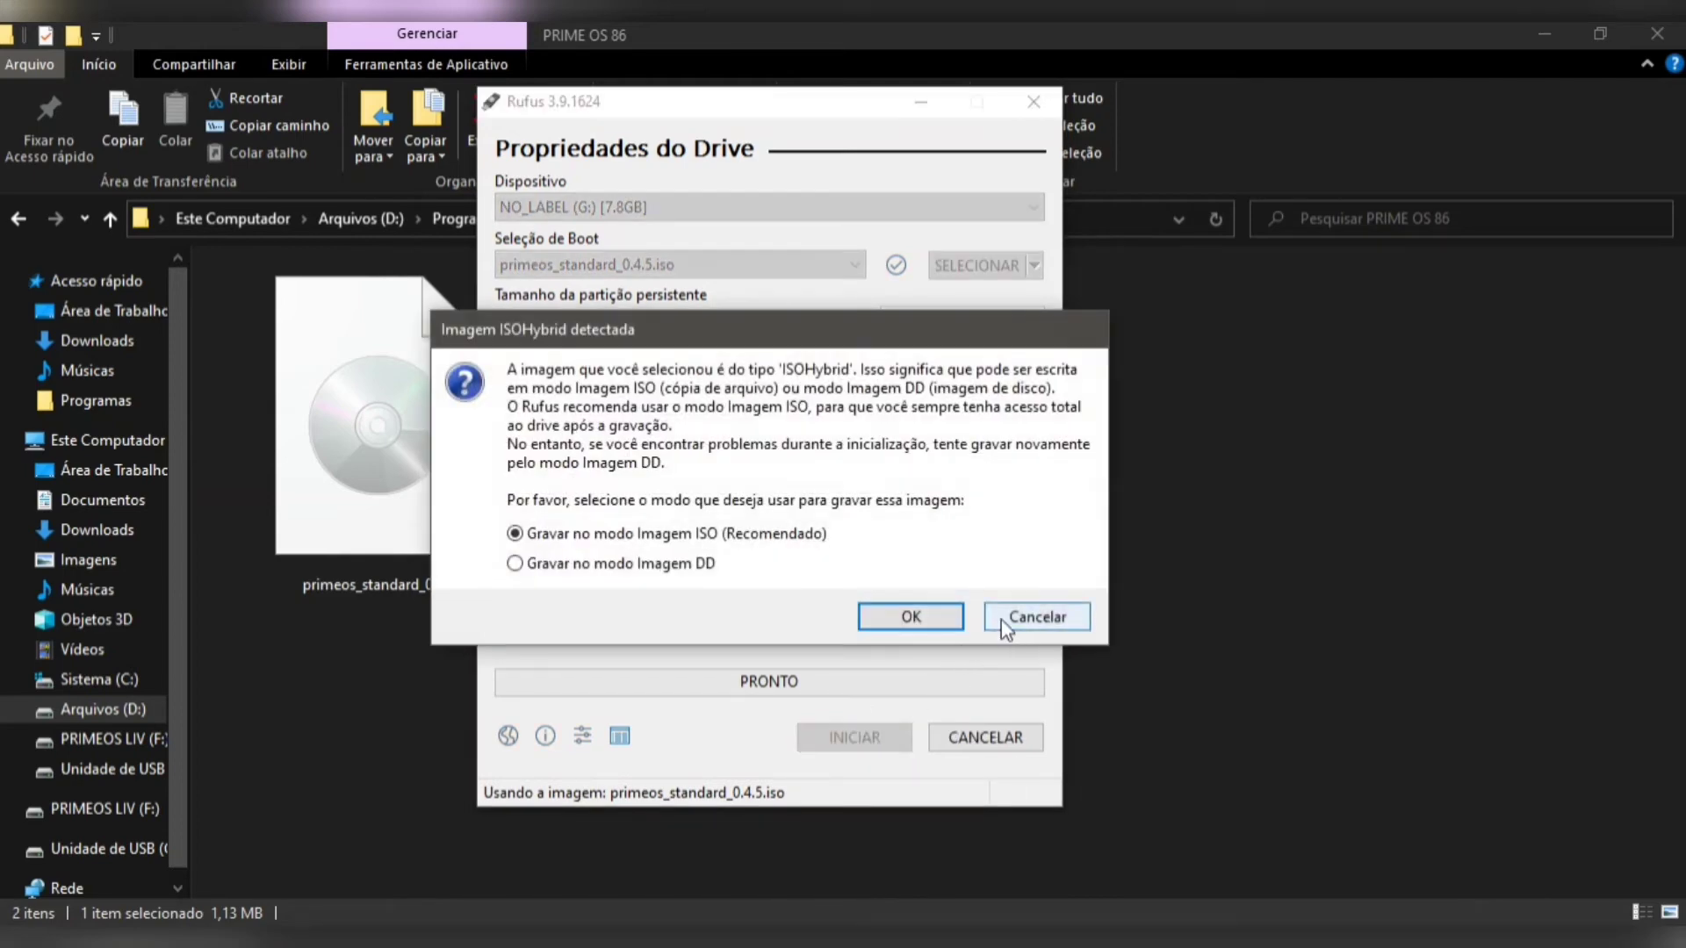
click(998, 620)
click(769, 204)
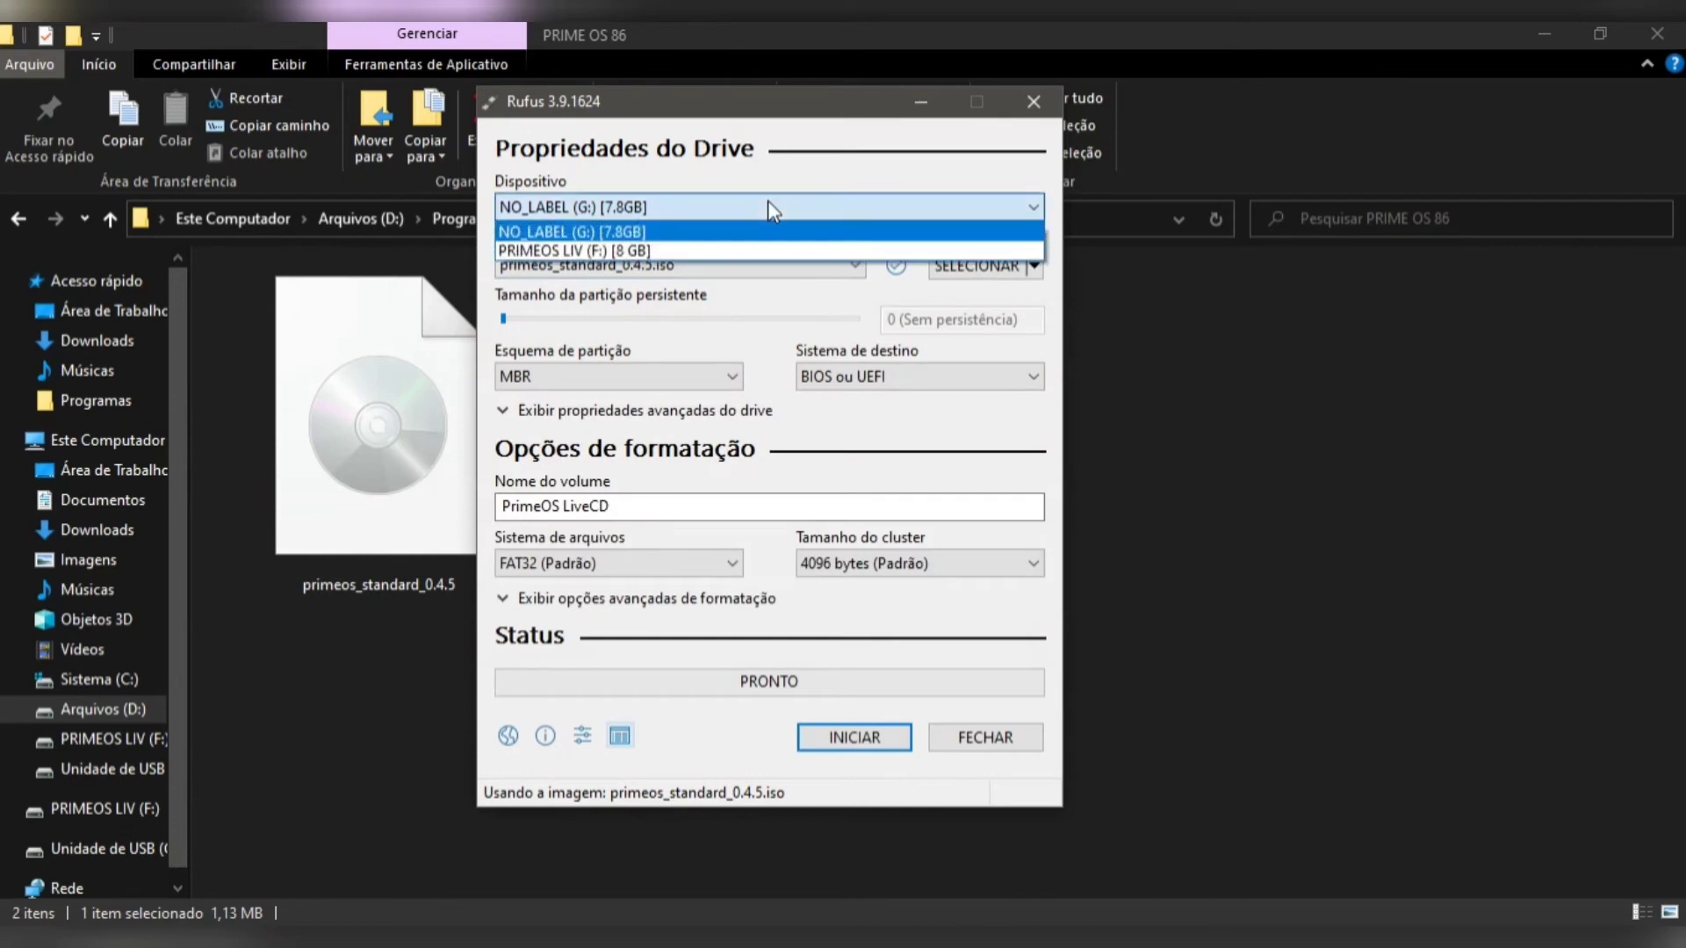
click(581, 252)
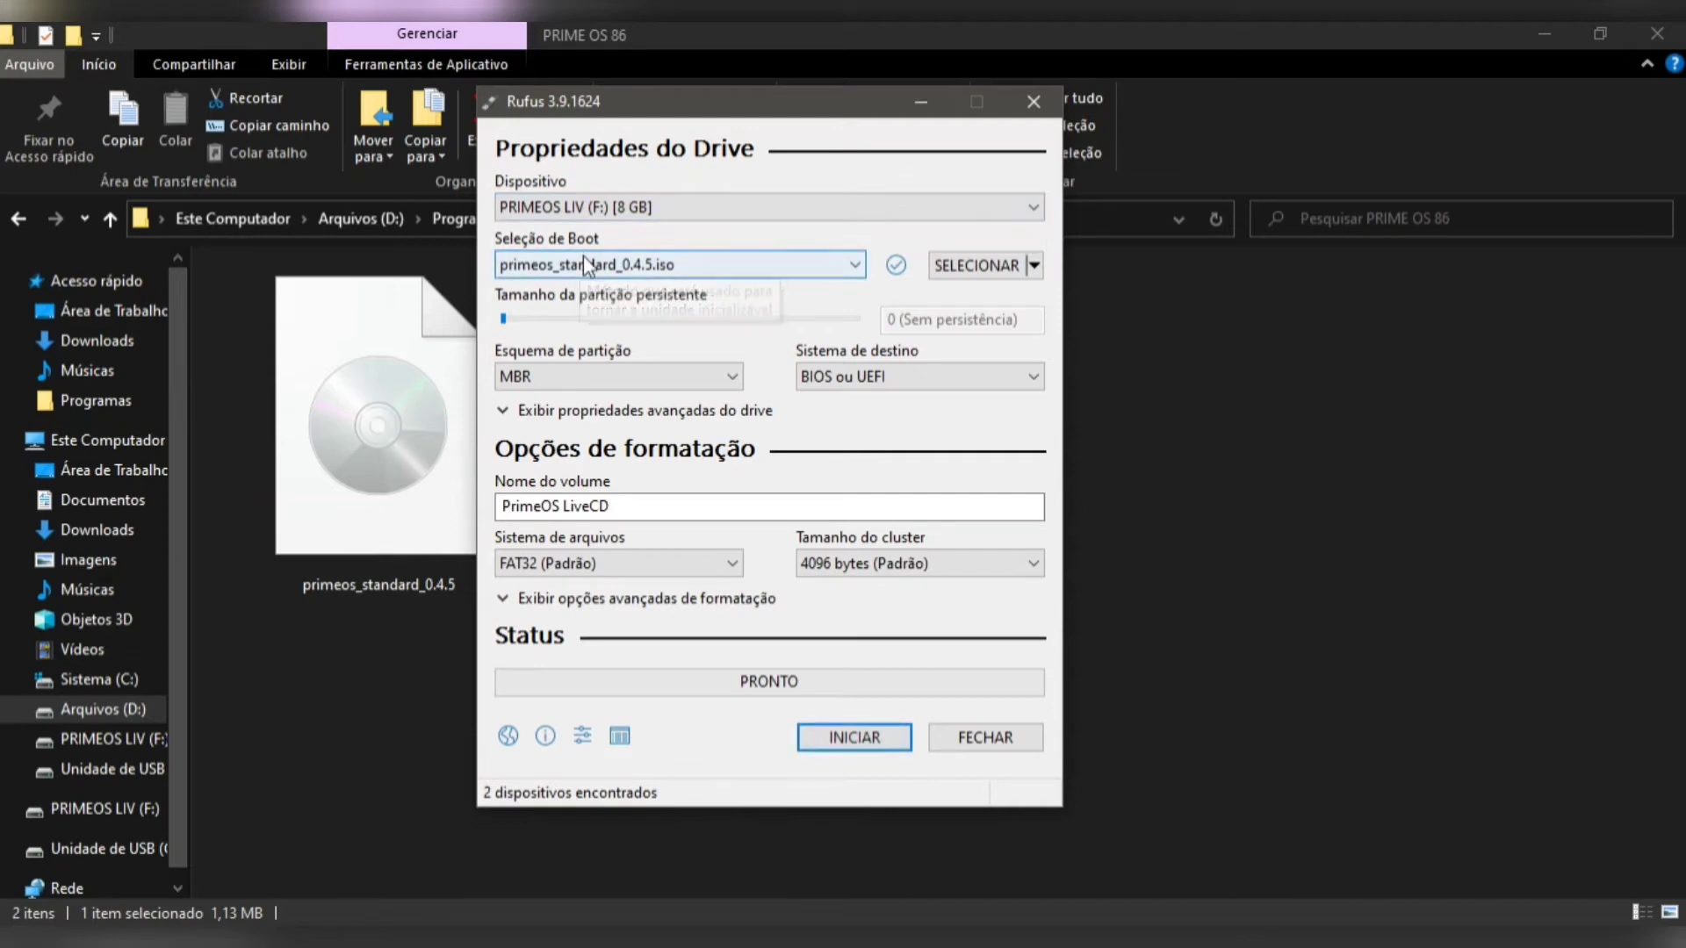
Step: Start writing the image to the F: drive in the recommended ISO image mode and accept the confirmation
click(853, 740)
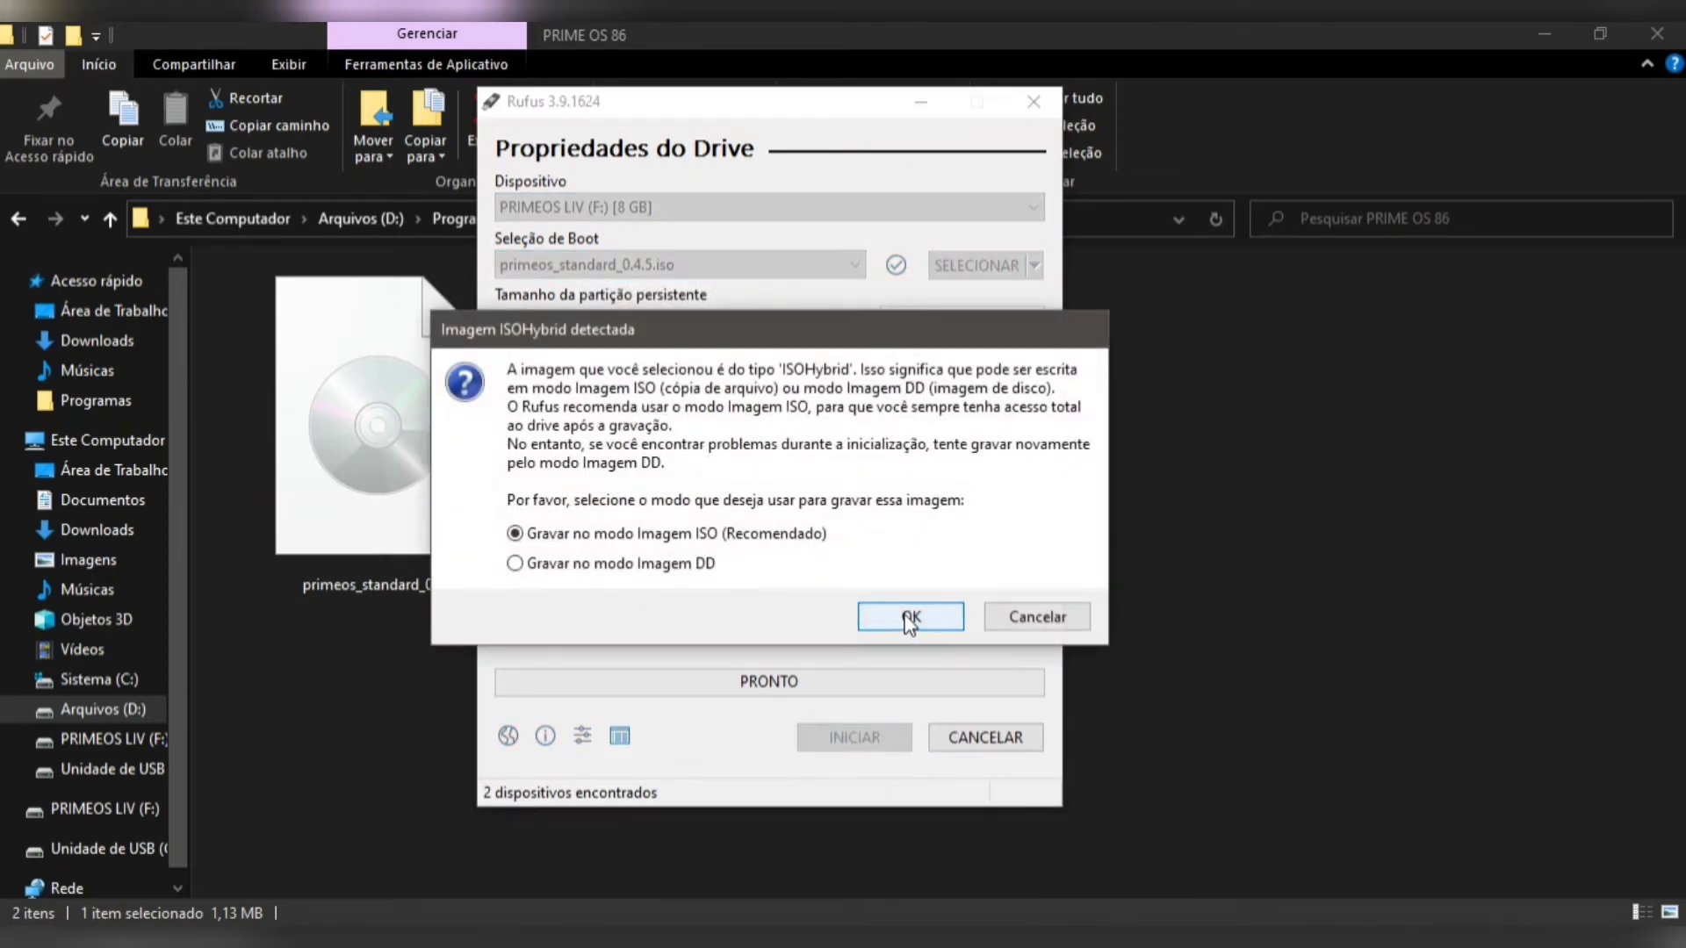
click(909, 619)
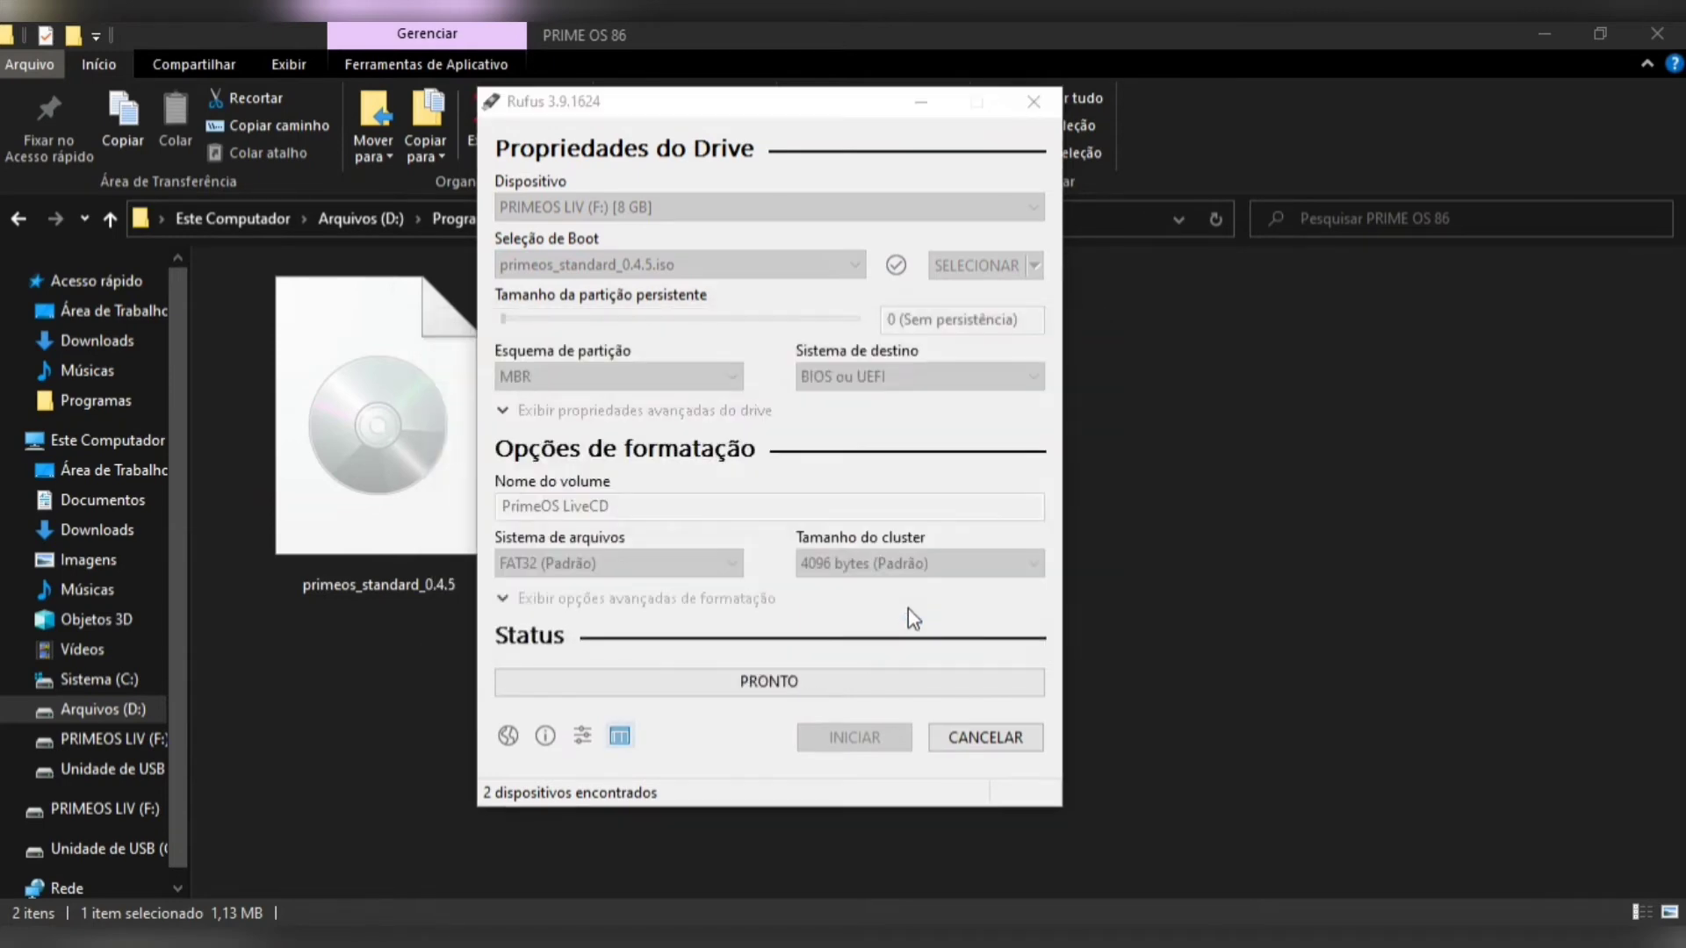
click(933, 584)
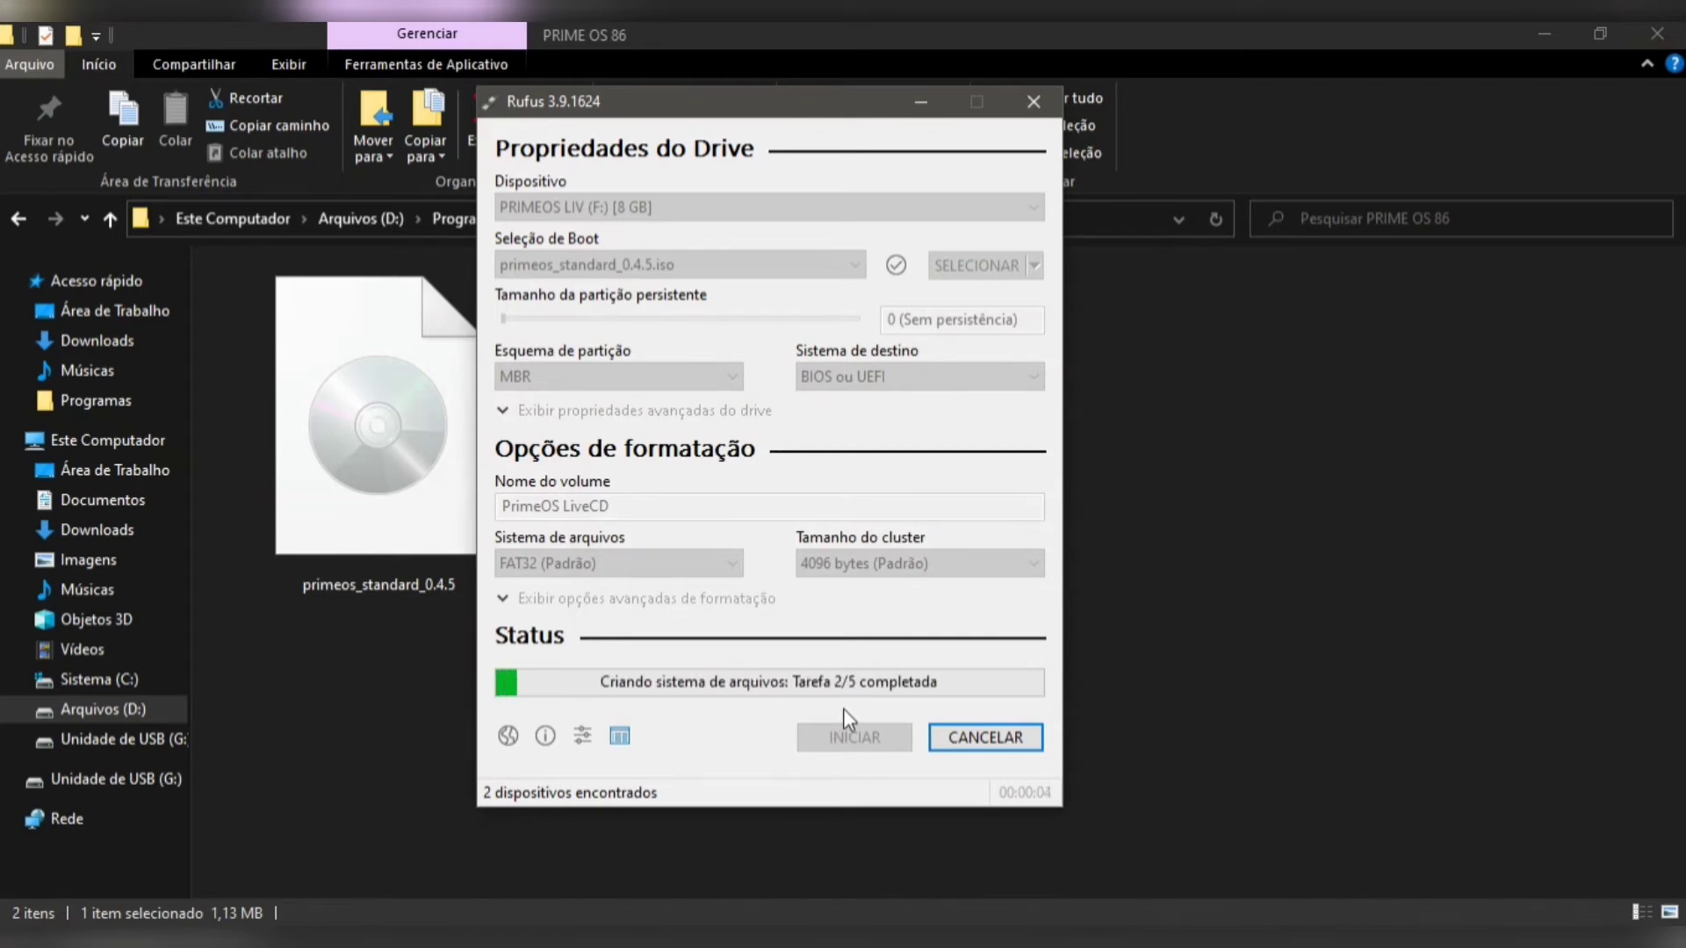
Step: Close the PRIME OS 86 folder window and move the Rufus window clear of the desktop icons
click(1657, 33)
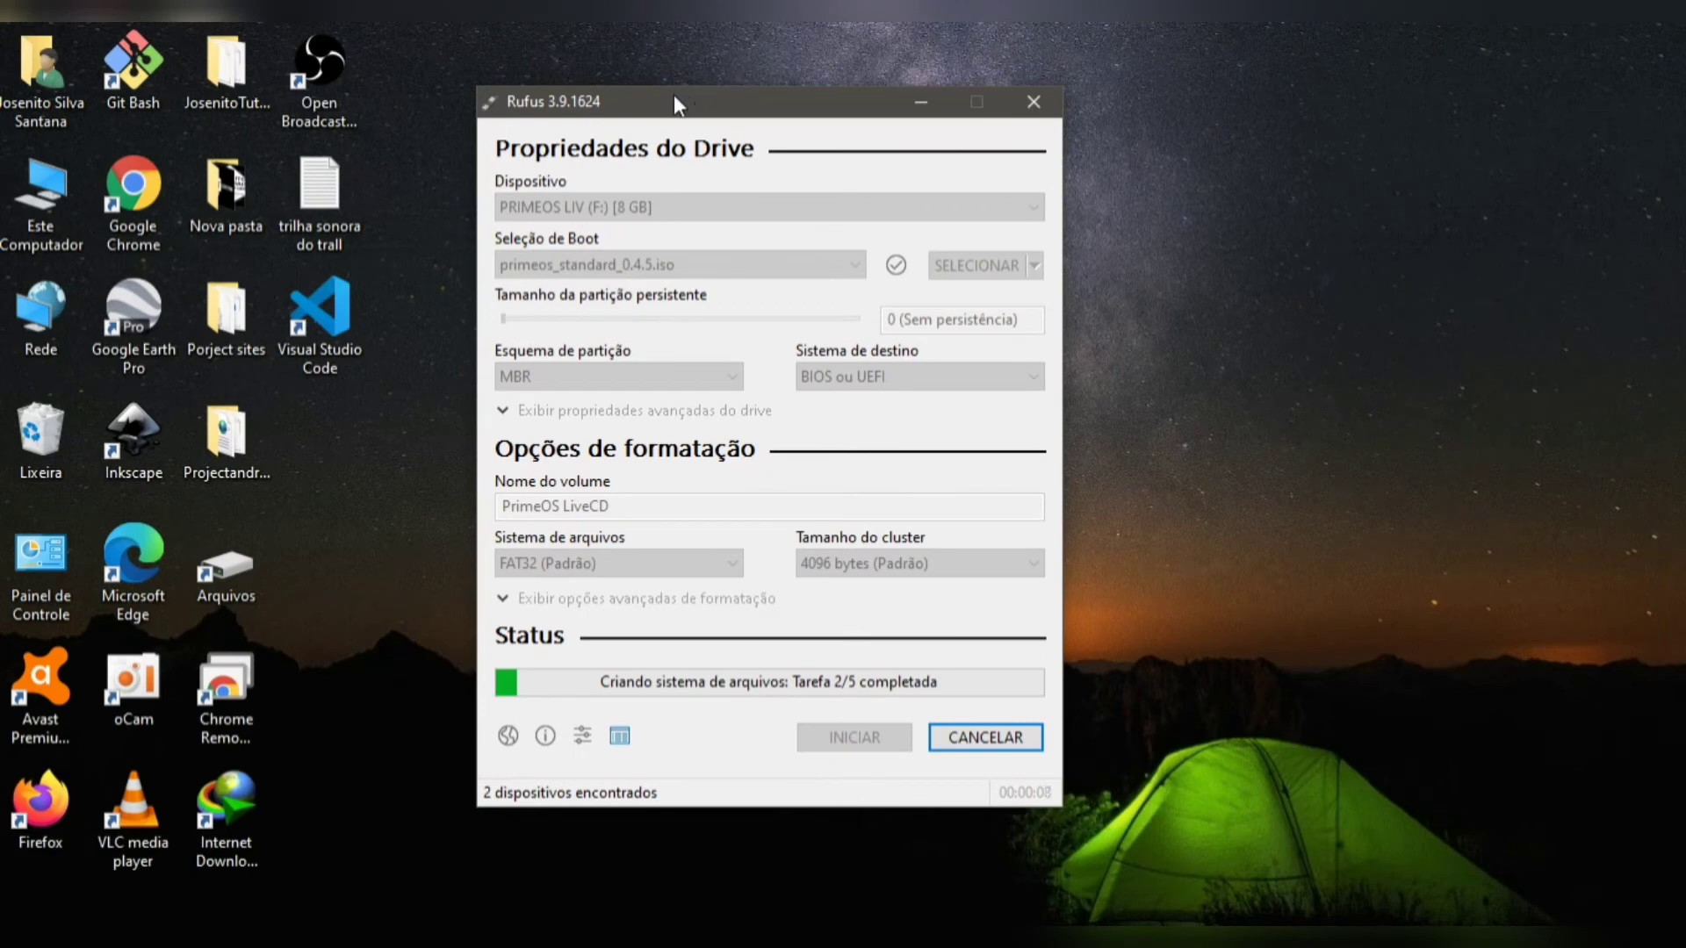
drag(673, 93, 856, 56)
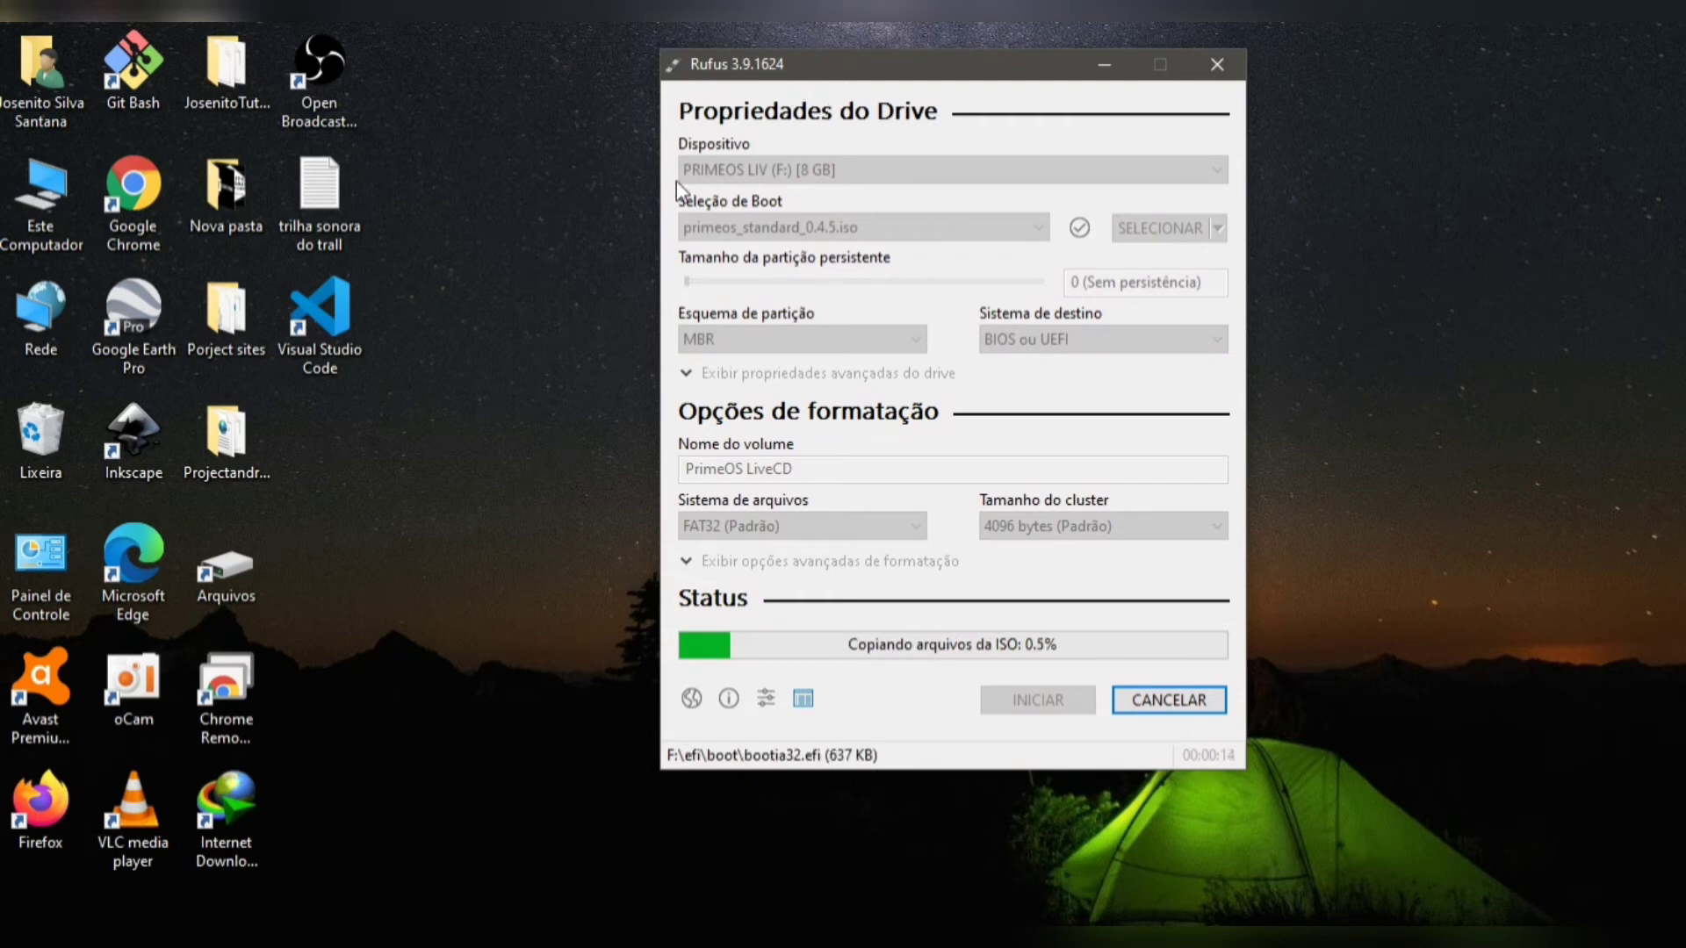
drag(946, 59, 998, 59)
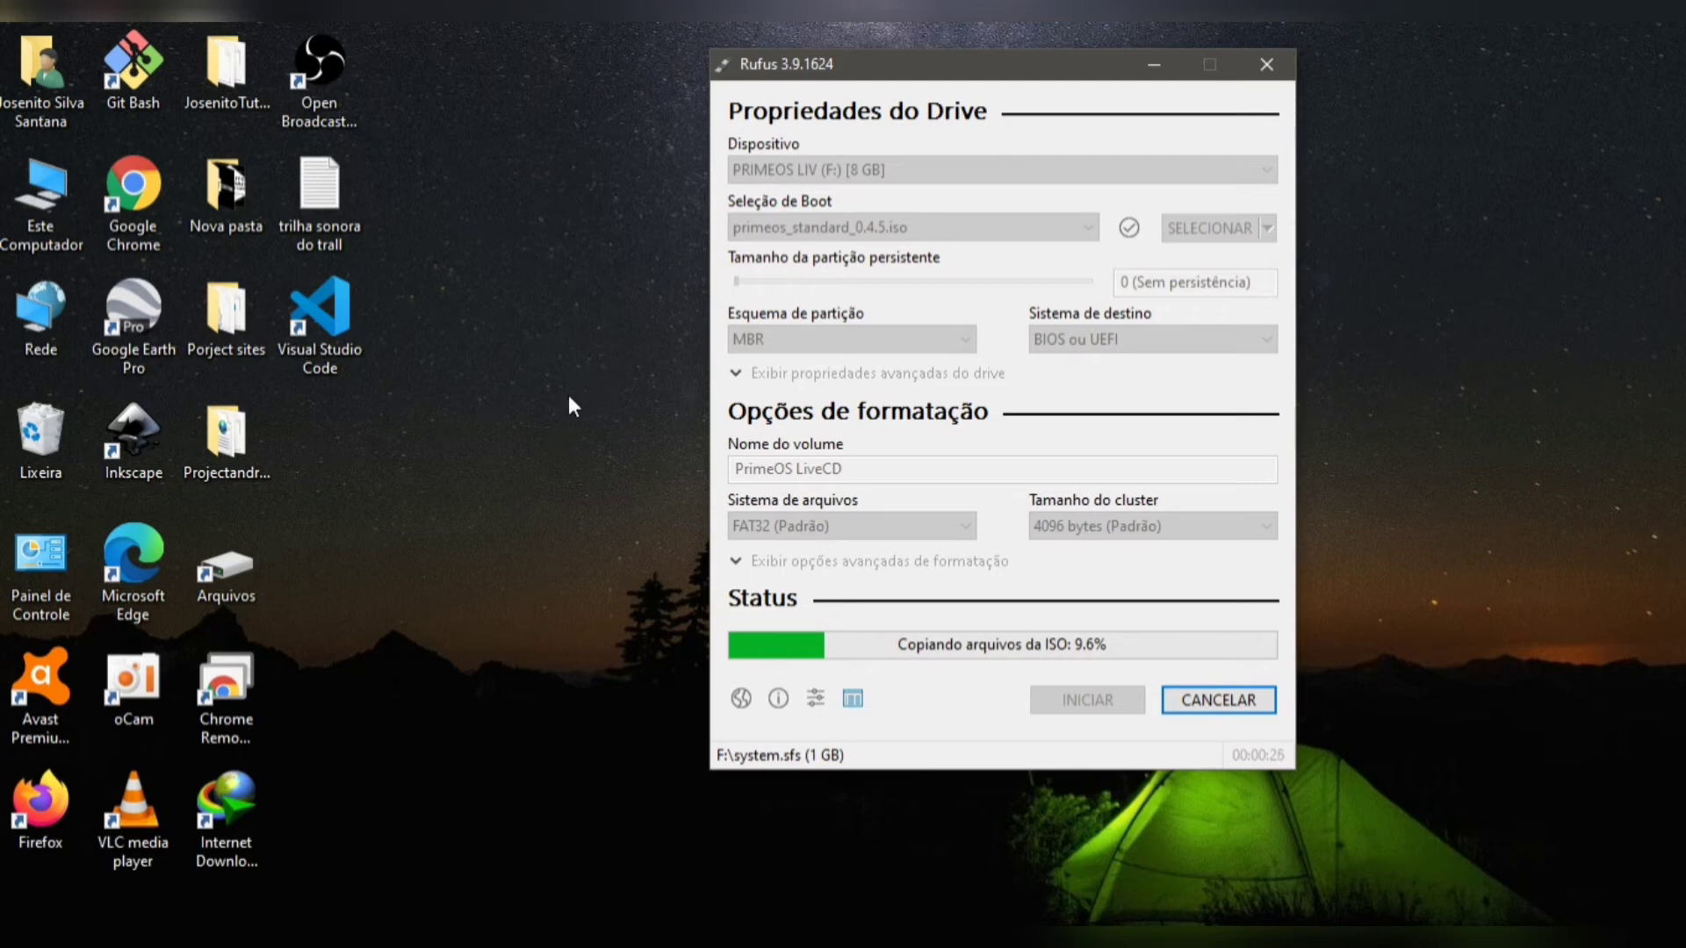
Step: Empty the Recycle Bin, permanently deleting its items
right_click(42, 418)
click(144, 455)
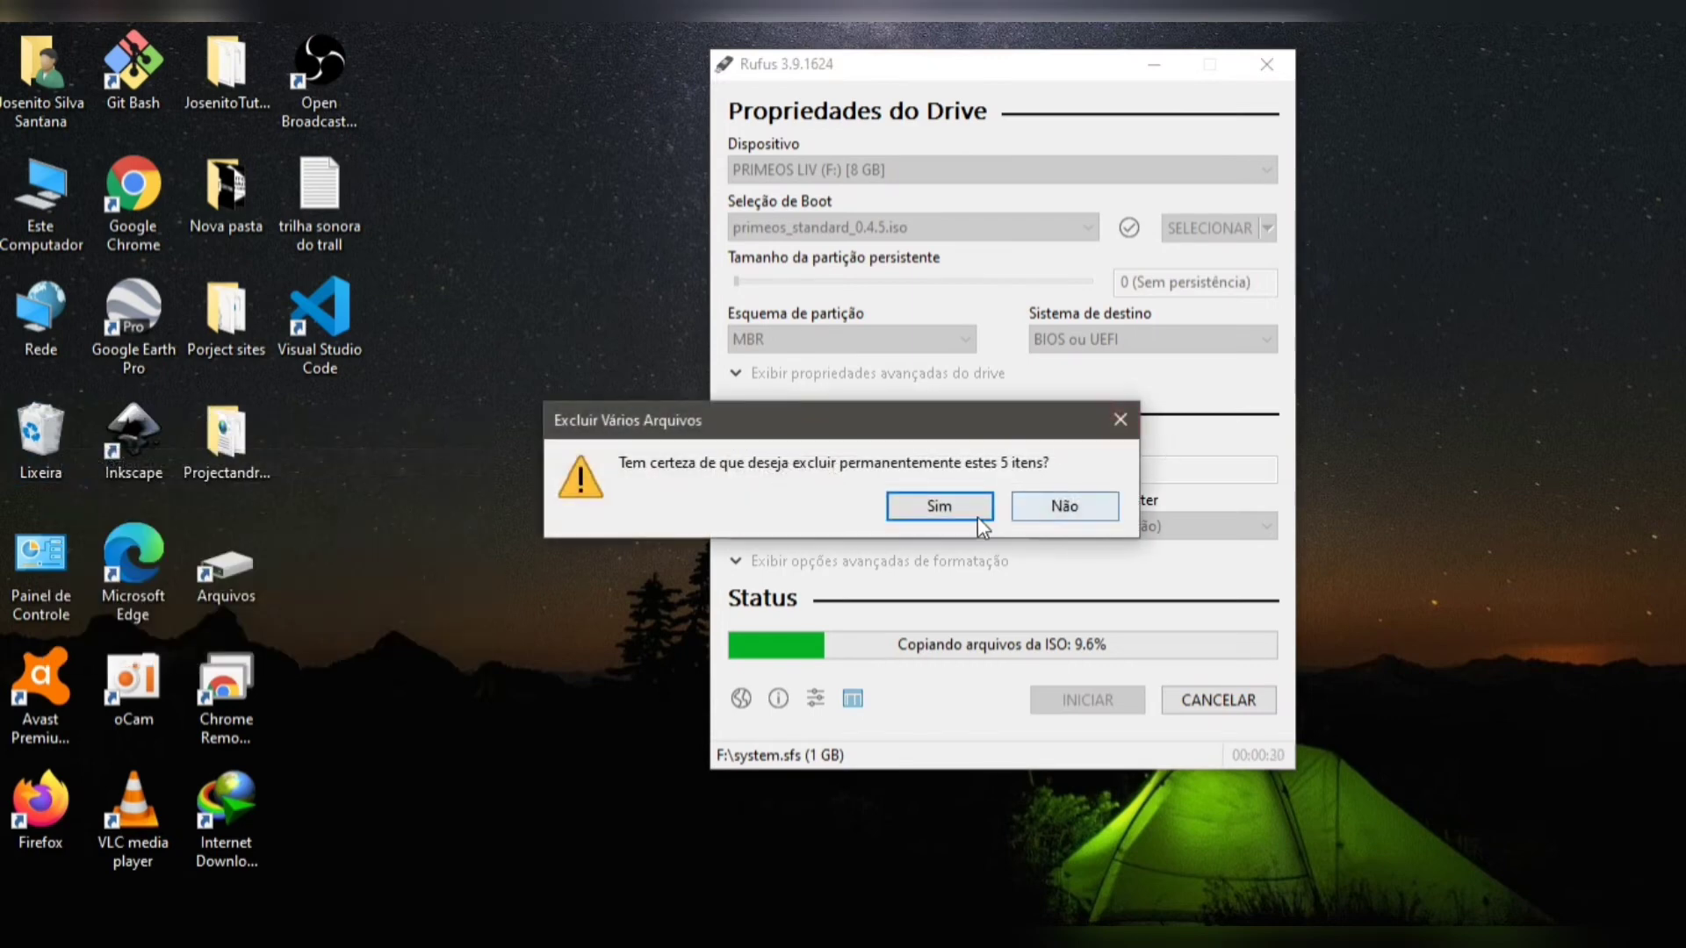
click(948, 509)
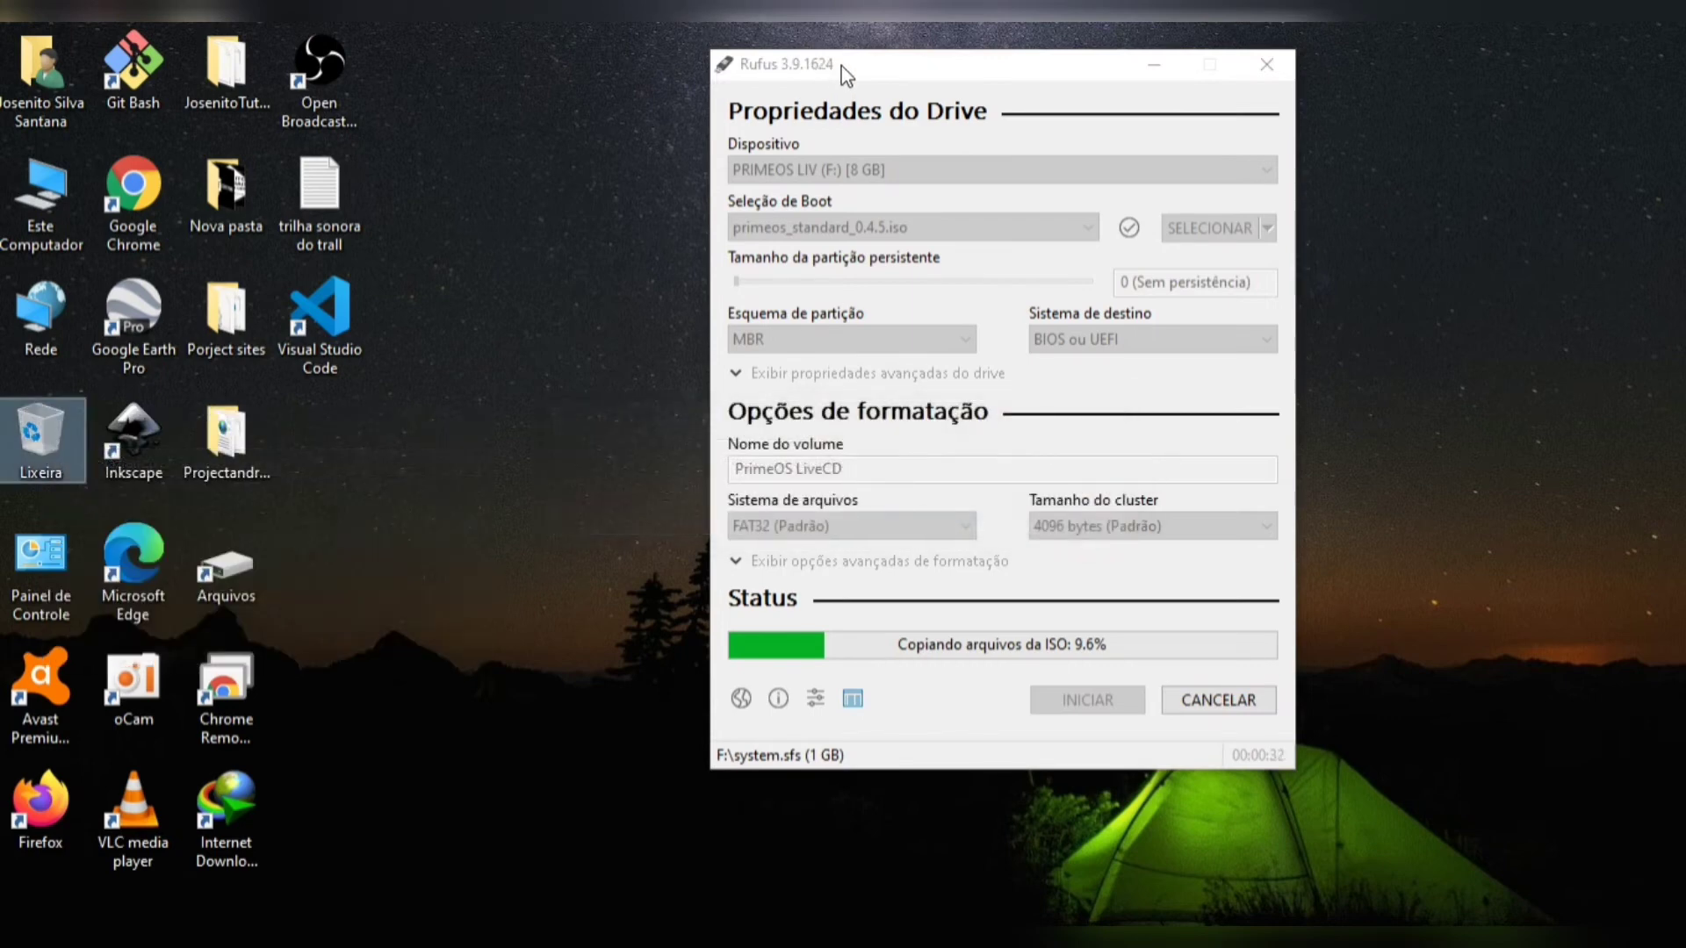
mouse_move(843, 75)
mouse_down()
mouse_move(749, 72)
mouse_move(856, 82)
mouse_up()
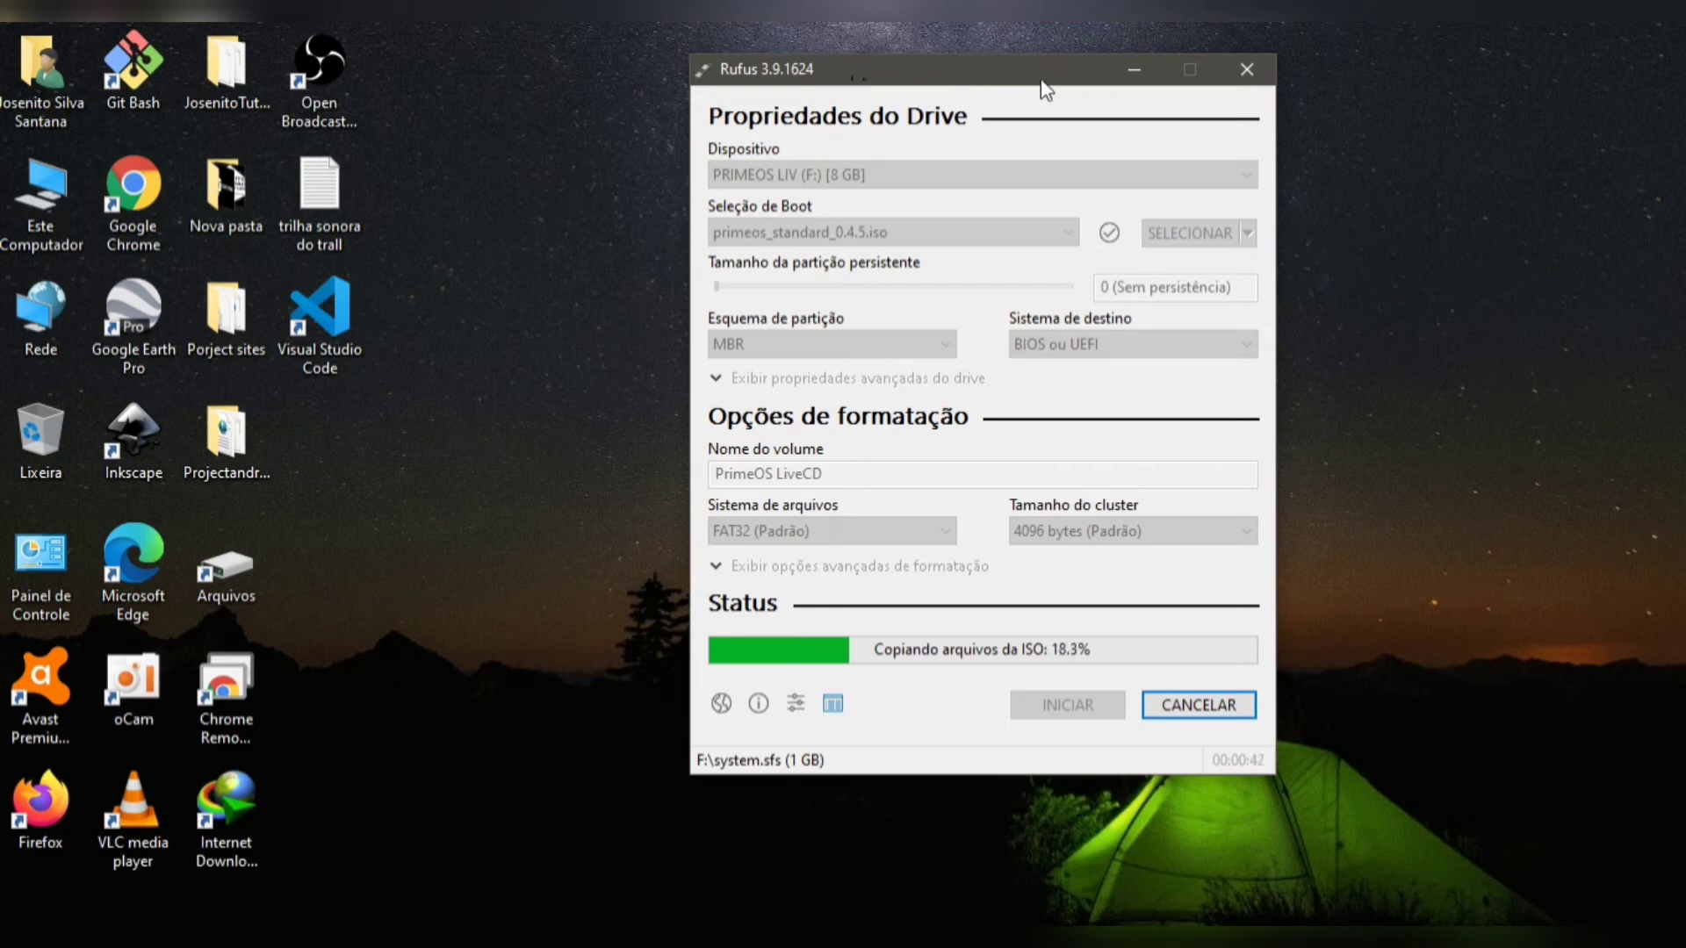
Step: Reposition the Rufus window on the desktop, switch to oCam and pause the screen recording
drag(1032, 72, 990, 73)
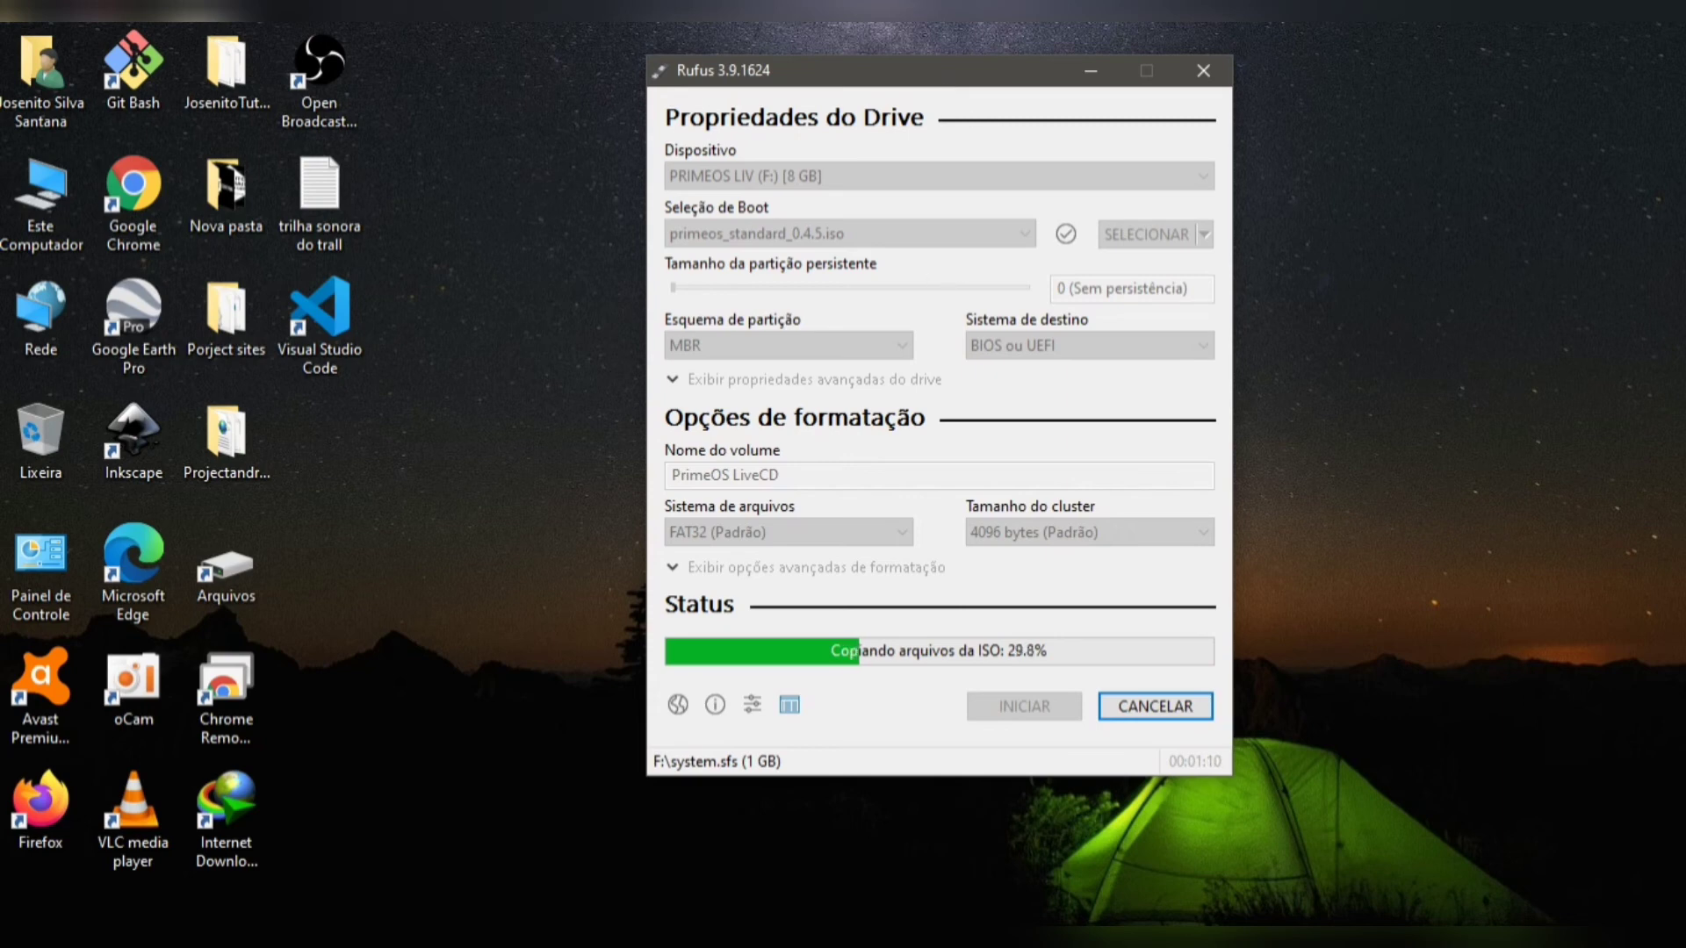
key(alt+Tab)
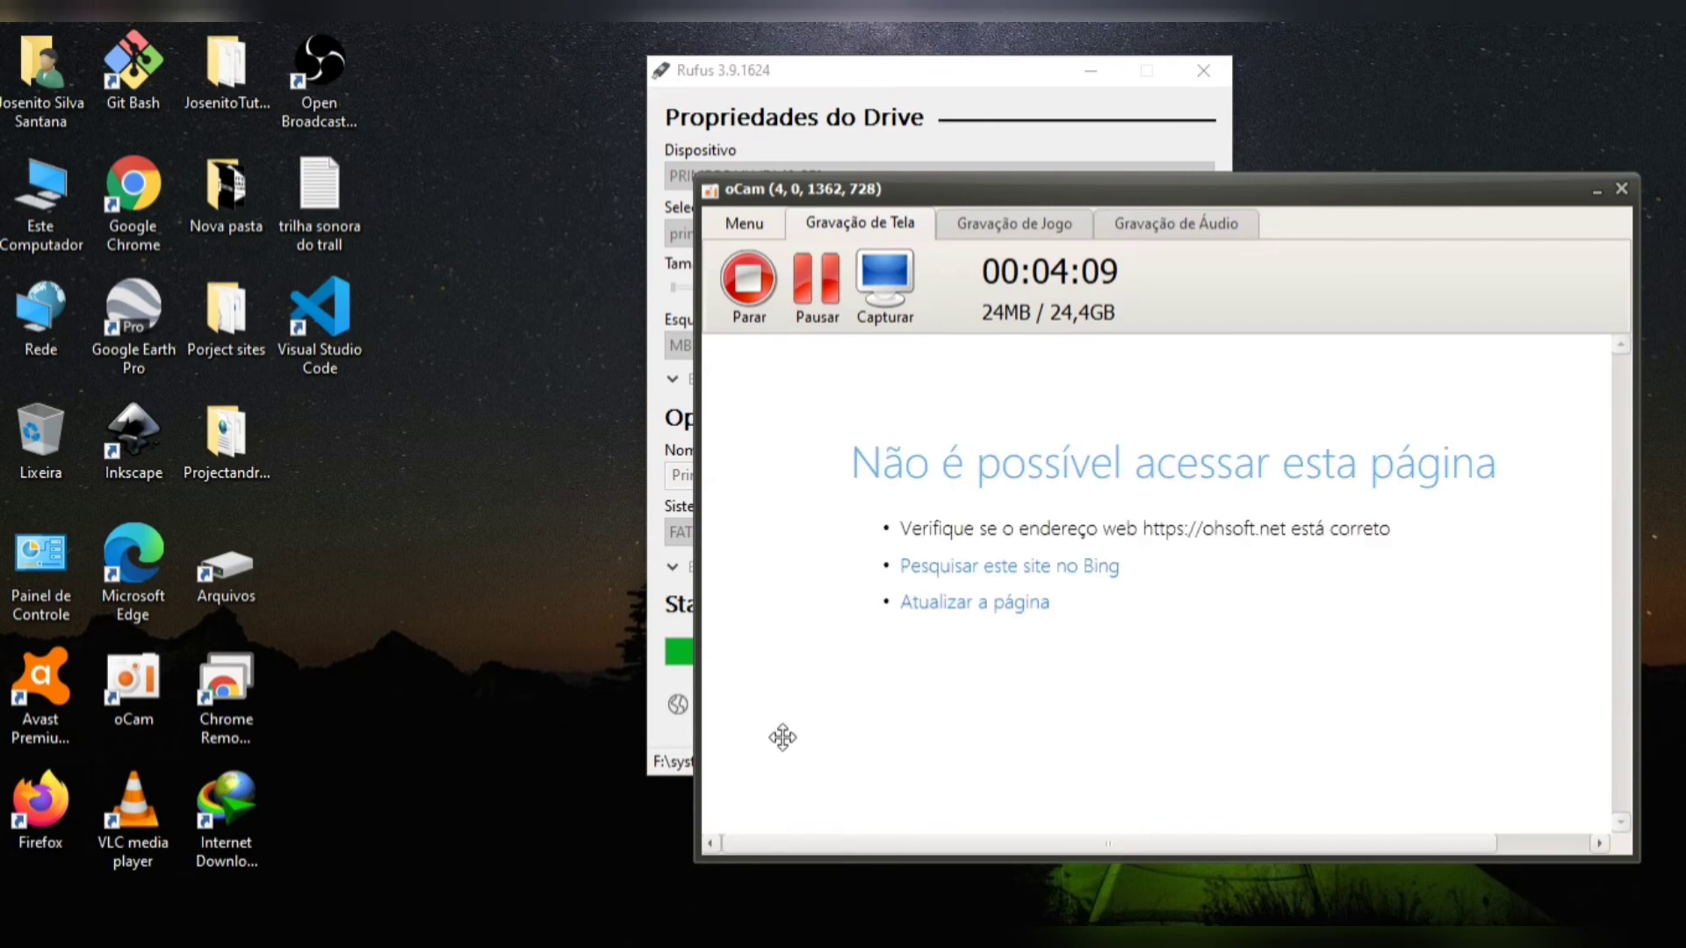
click(815, 287)
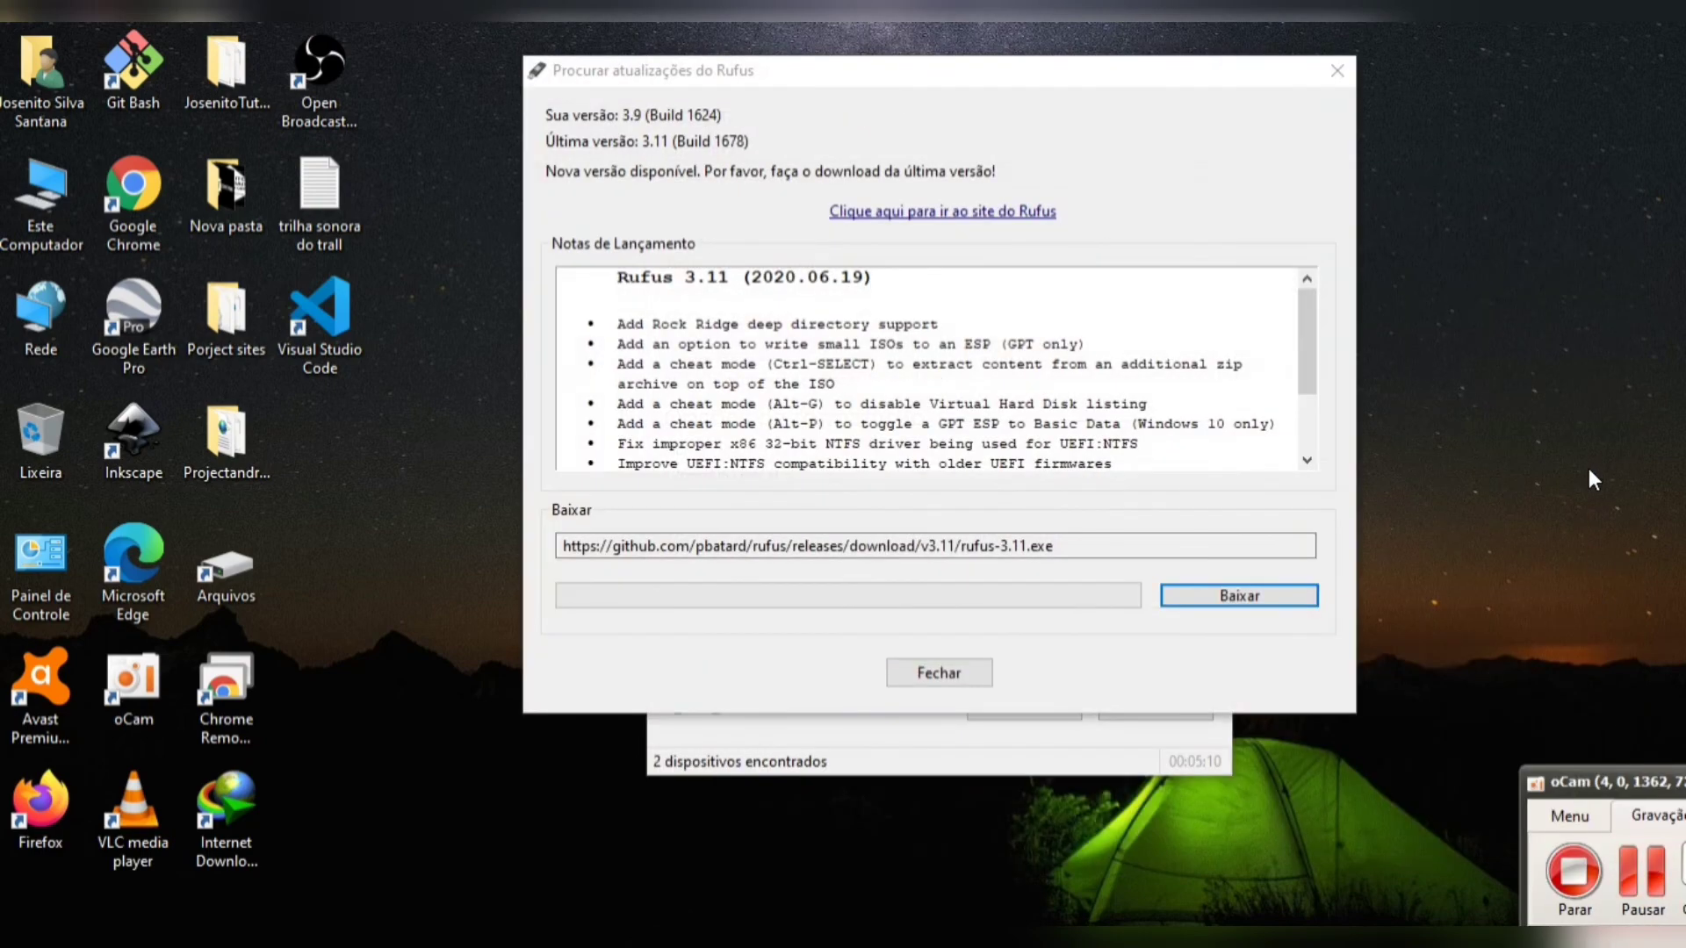
Step: Dismiss the Rufus update notice without downloading version 3.11 and close Rufus
click(960, 676)
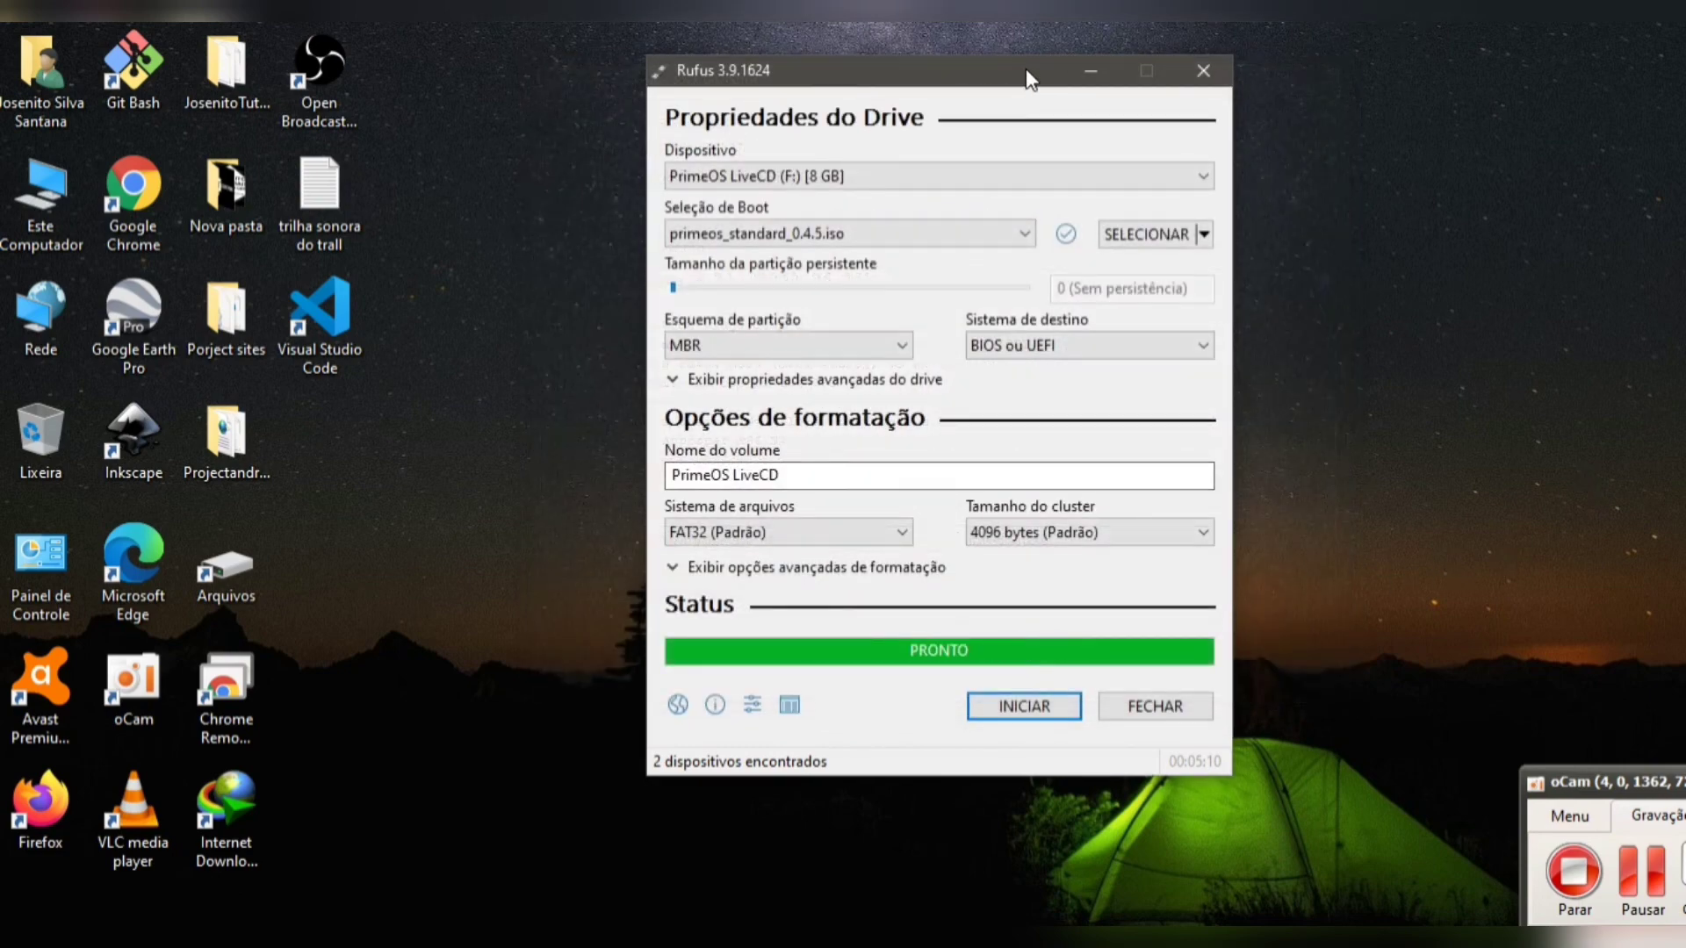
drag(1003, 66, 940, 67)
click(1090, 707)
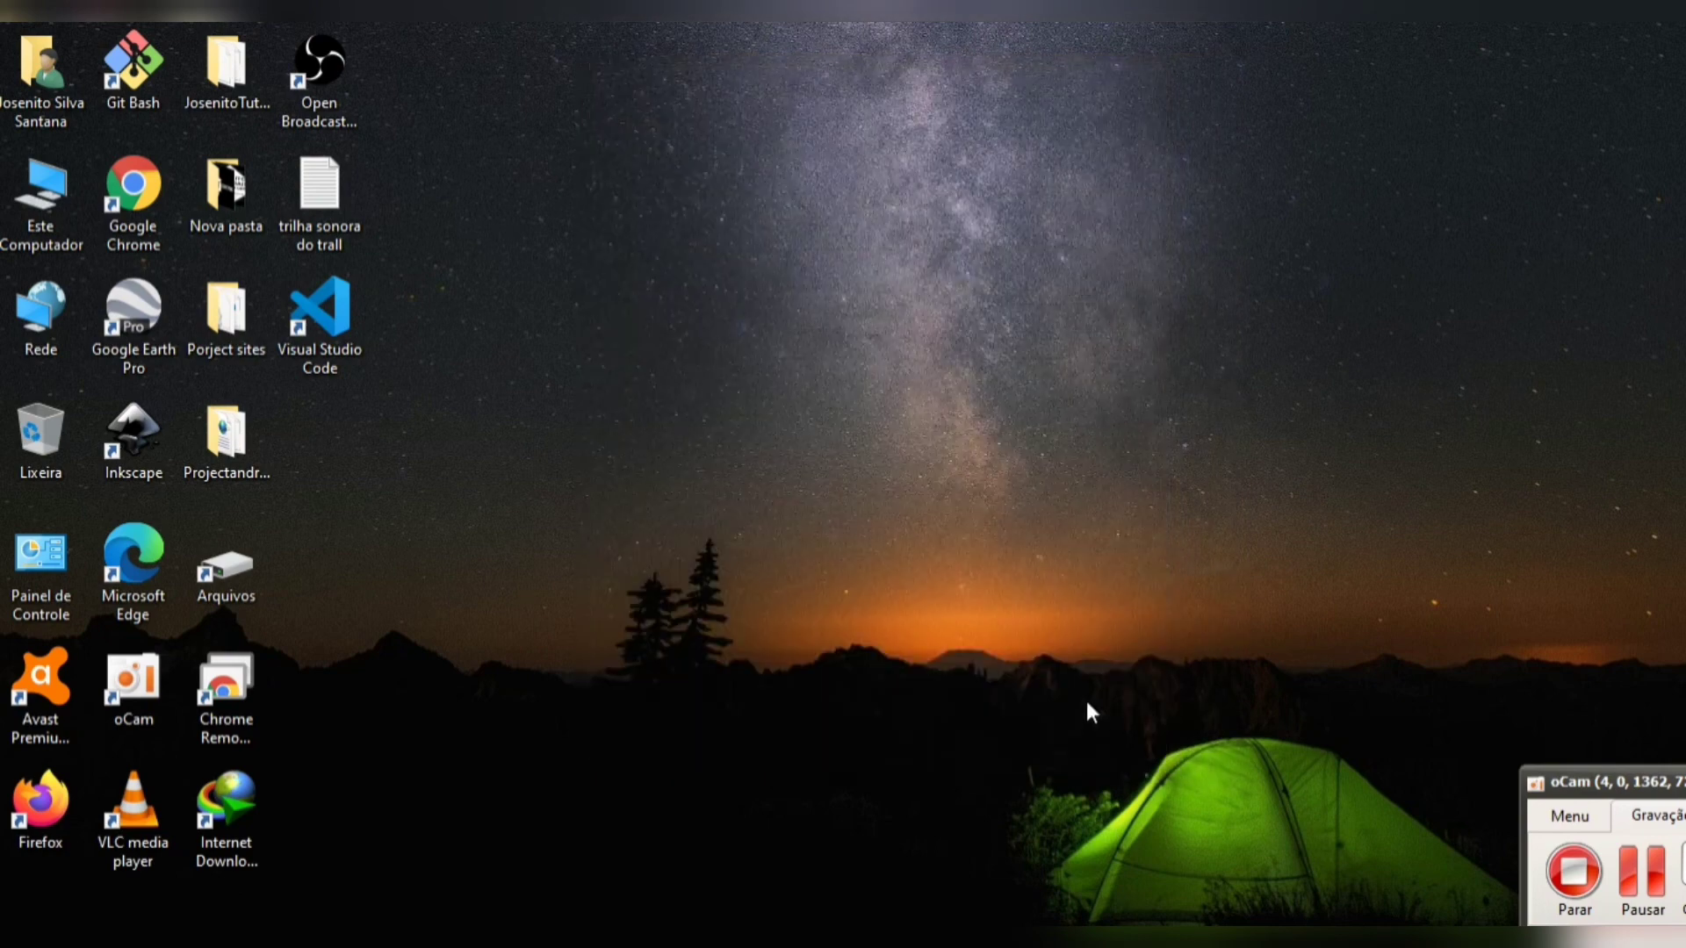
mouse_move(691, 939)
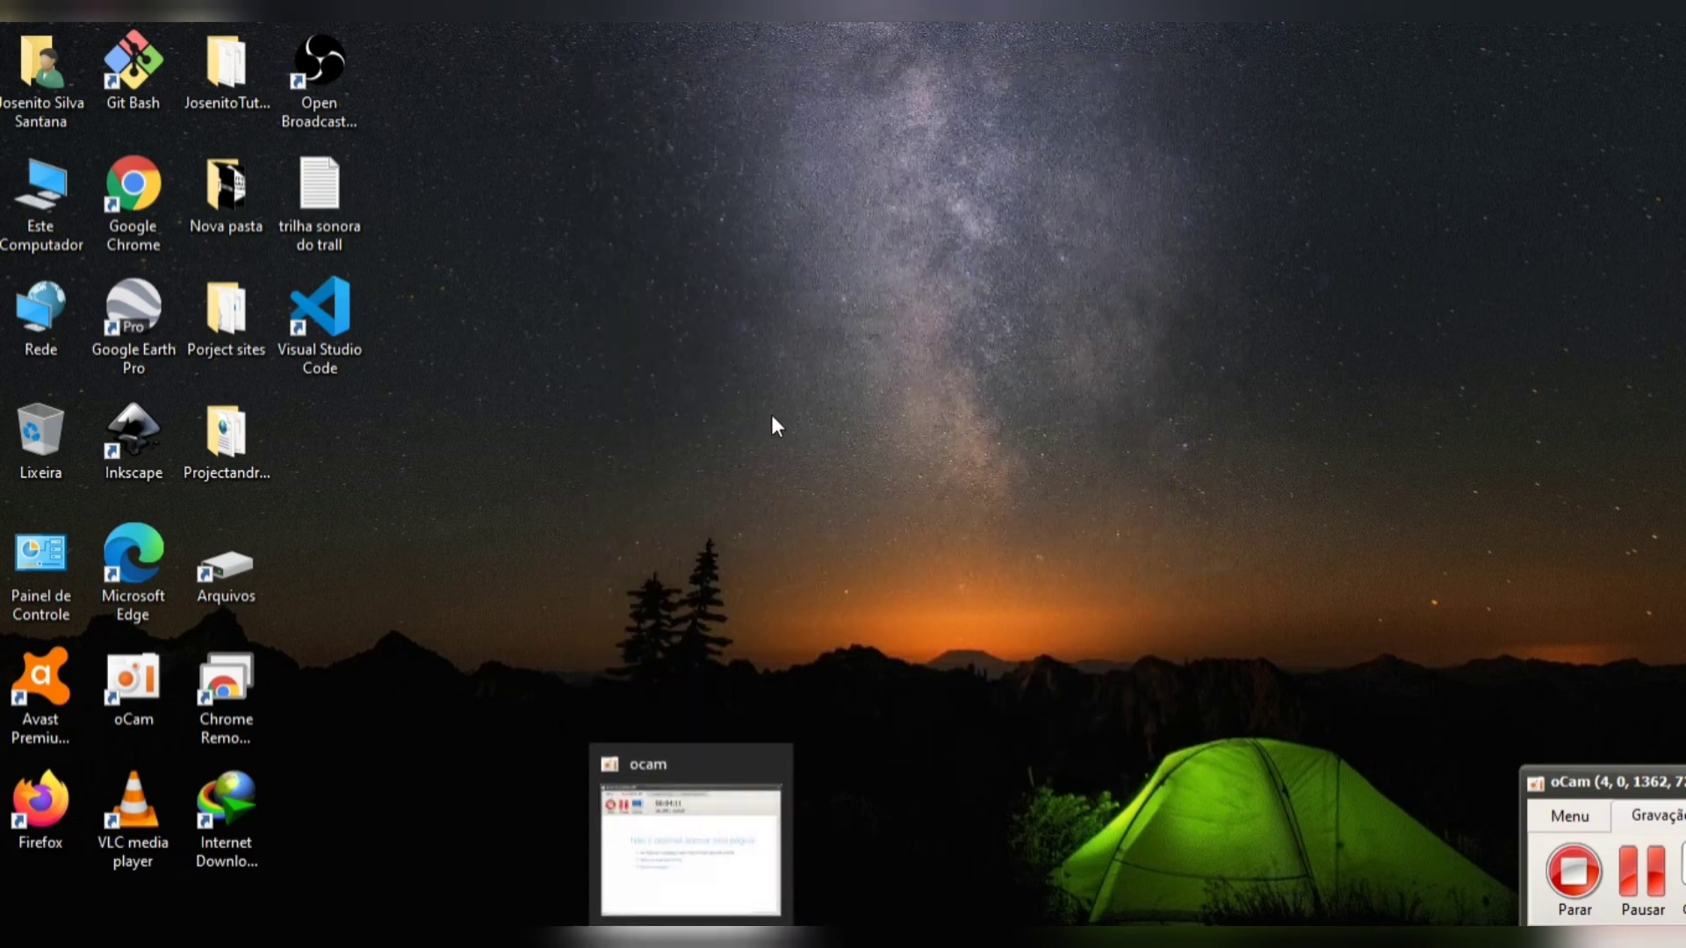